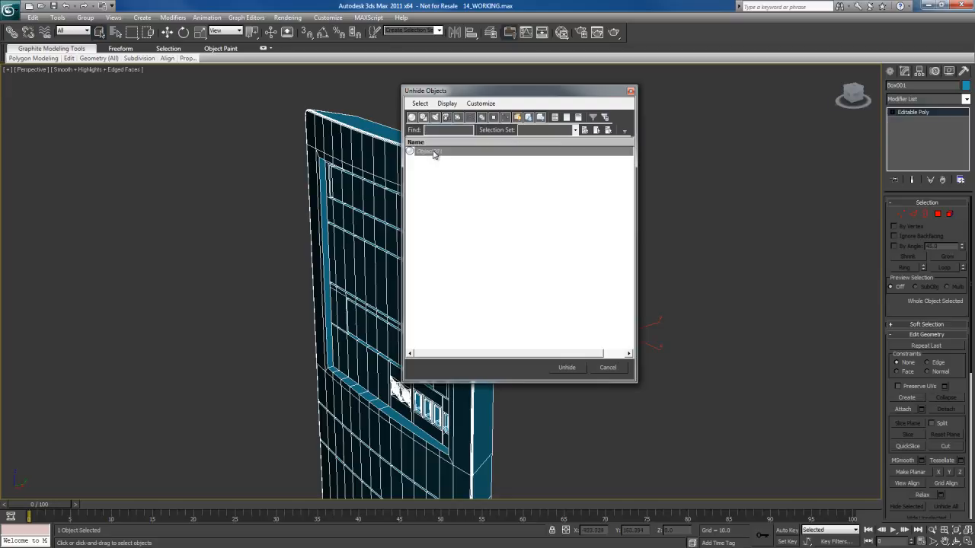
- Unhide Object001, the main body of the computer case behind the front bezel
double_click(433, 155)
alt+middle_drag(630, 292, 498, 287)
scroll(533, 291, down, 4)
mouse_move(559, 295)
middle_down()
mouse_move(532, 288)
mouse_move(577, 283)
mouse_move(499, 277)
mouse_move(607, 279)
mouse_move(566, 288)
middle_up()
click(540, 293)
alt+middle_drag(496, 271, 538, 272)
key(alt+w)
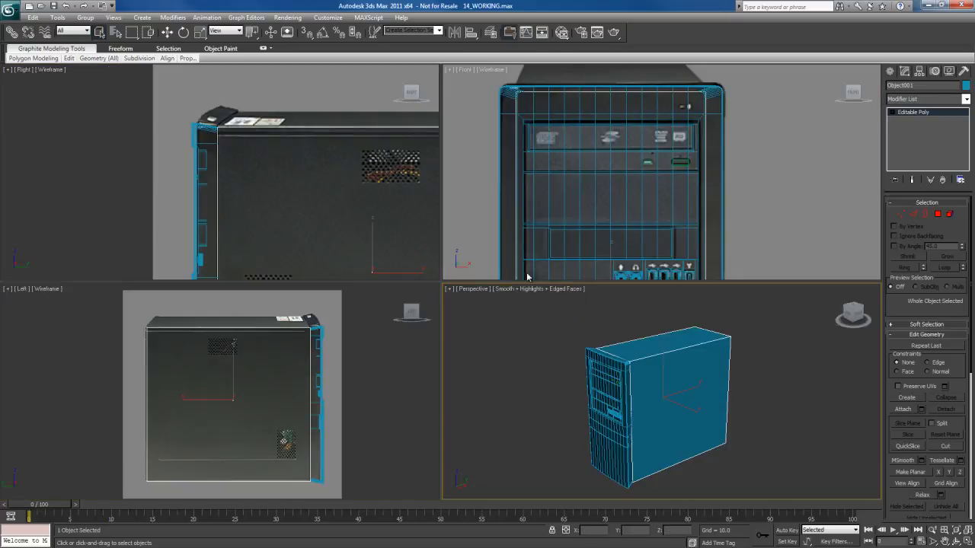
- Examine the vent grilles and recessed panel outline on the side reference image in the Right view
middle_drag(351, 244, 259, 230)
key(alt+w)
middle_drag(777, 389, 546, 299)
scroll(513, 330, down, 4)
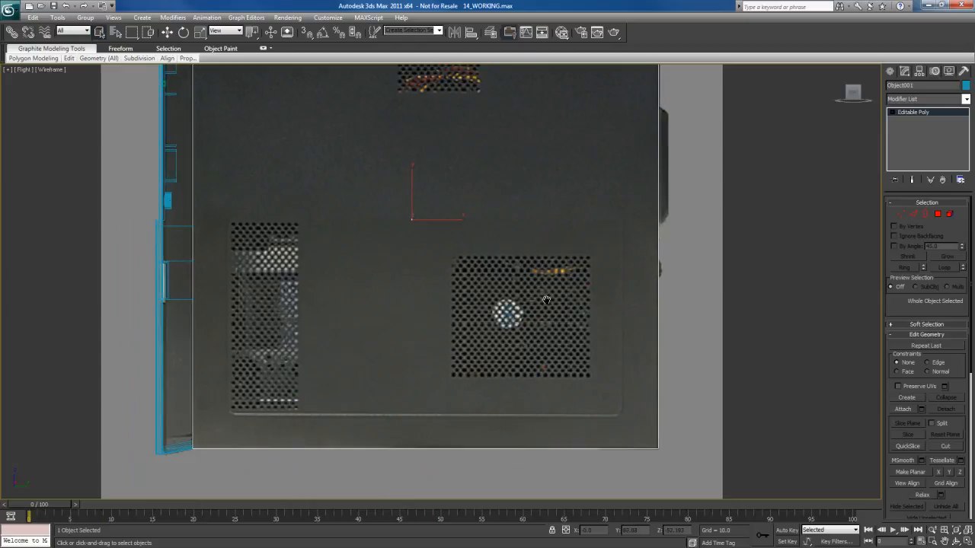
middle_drag(467, 236, 469, 296)
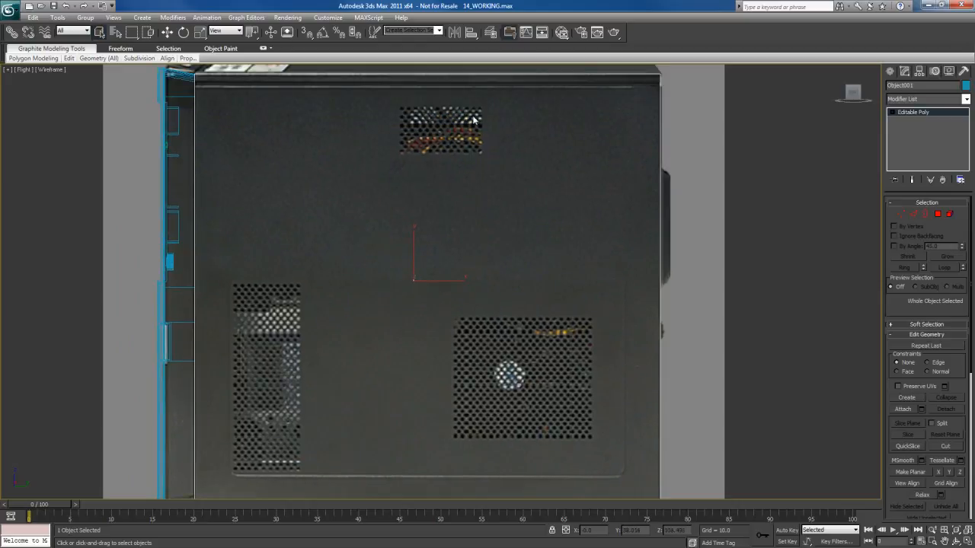
middle_drag(534, 341, 533, 258)
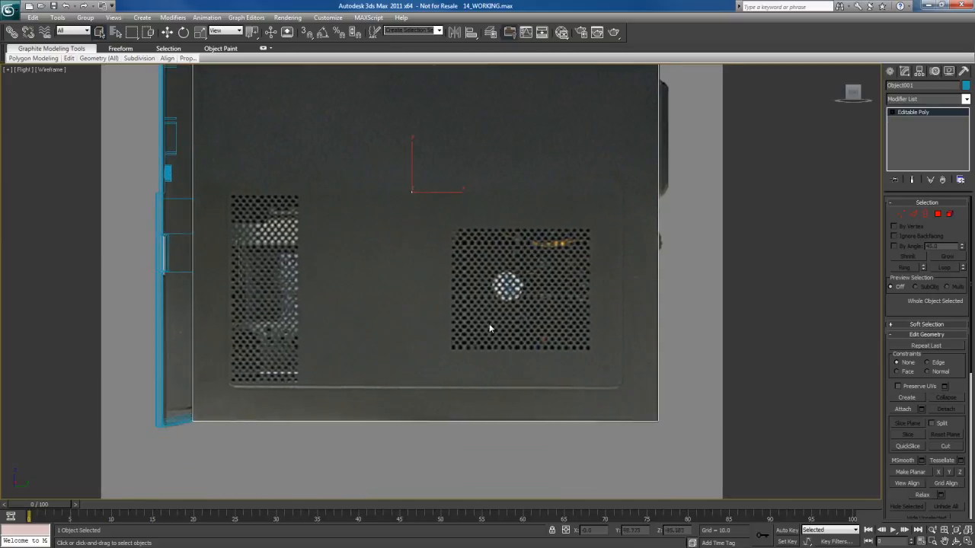
middle_drag(429, 260, 404, 293)
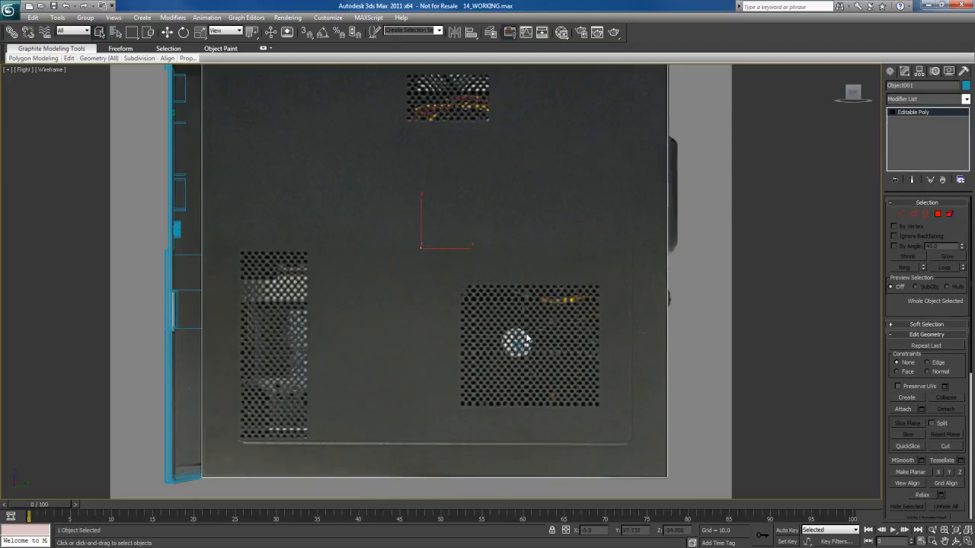
middle_drag(538, 333, 506, 323)
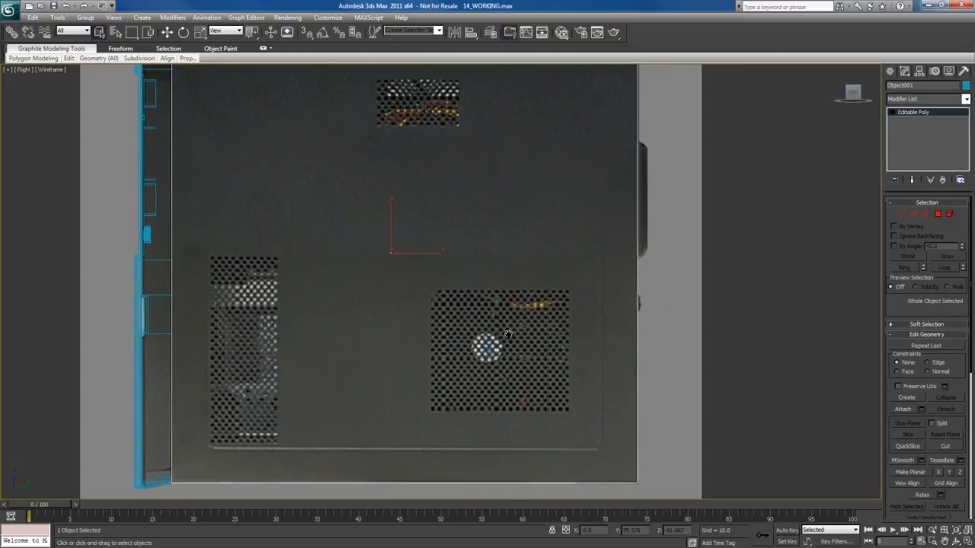
middle_drag(567, 327, 505, 350)
scroll(501, 331, down, 2)
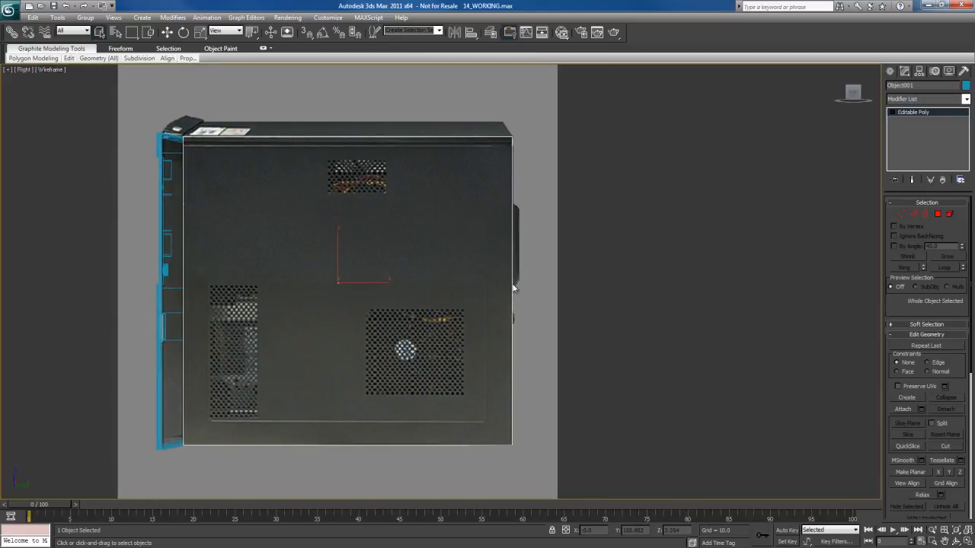
- Try a diagonal QuickSlice across the side of the case body in the Right view
scroll(475, 302, up, 2)
right_click(475, 302)
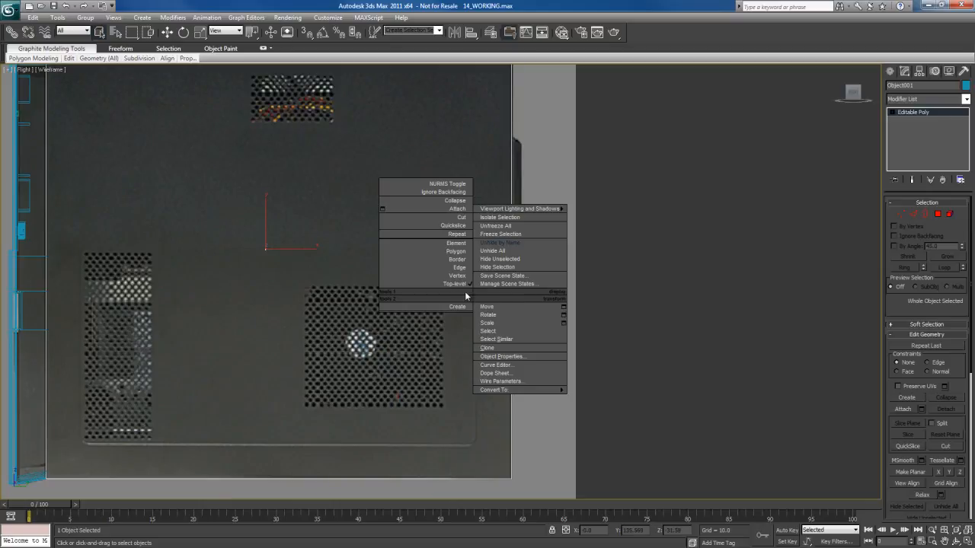
click(452, 229)
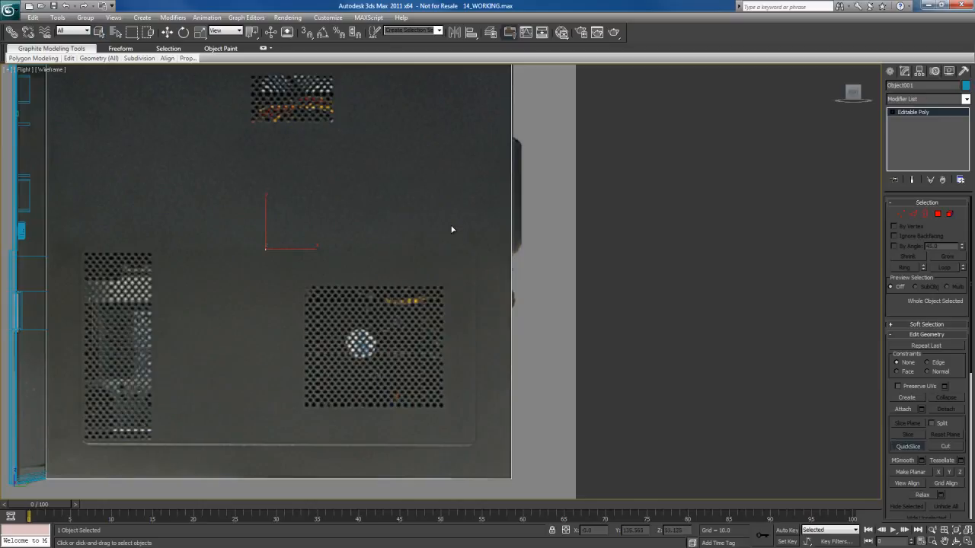
middle_drag(507, 269, 475, 278)
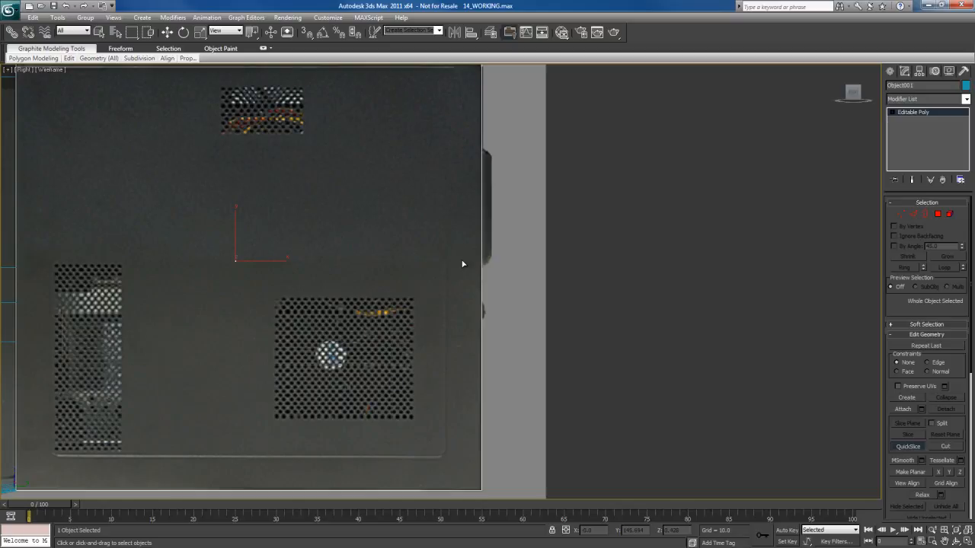
middle_drag(462, 275, 460, 272)
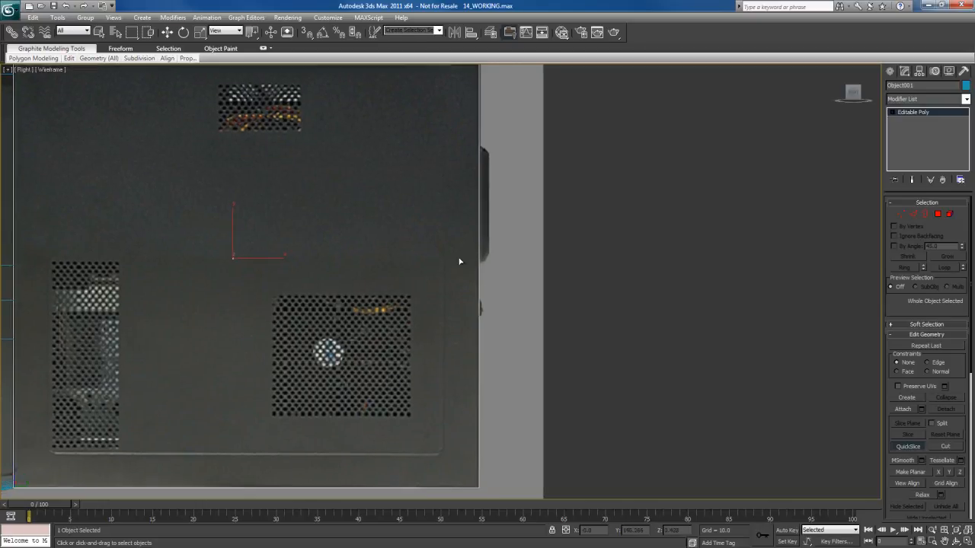
click(363, 218)
scroll(388, 294, down, 3)
middle_drag(389, 294, 387, 288)
key(alt+w)
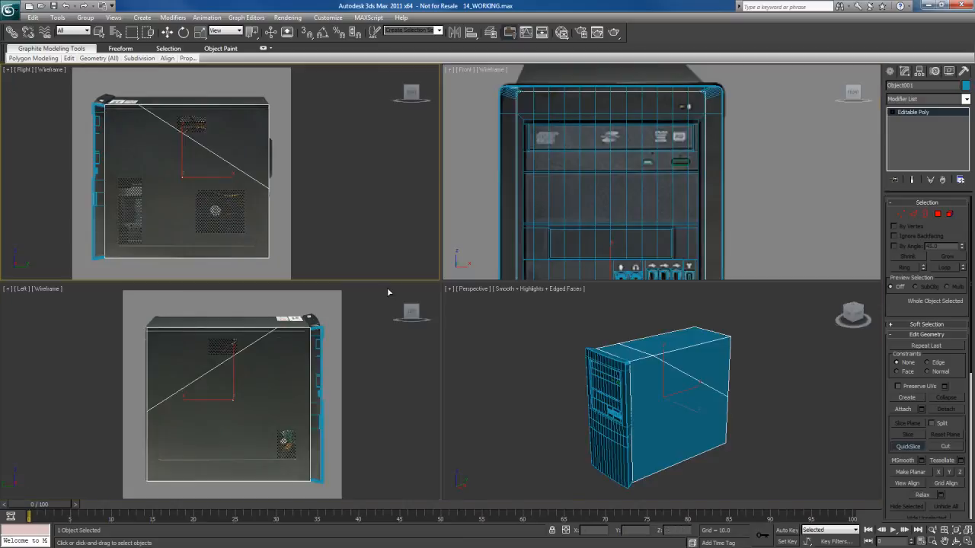
- Check the diagonal slice on the case body in the Perspective view and undo it
middle_click(612, 329)
key(alt+w)
alt+middle_drag(523, 365, 528, 344)
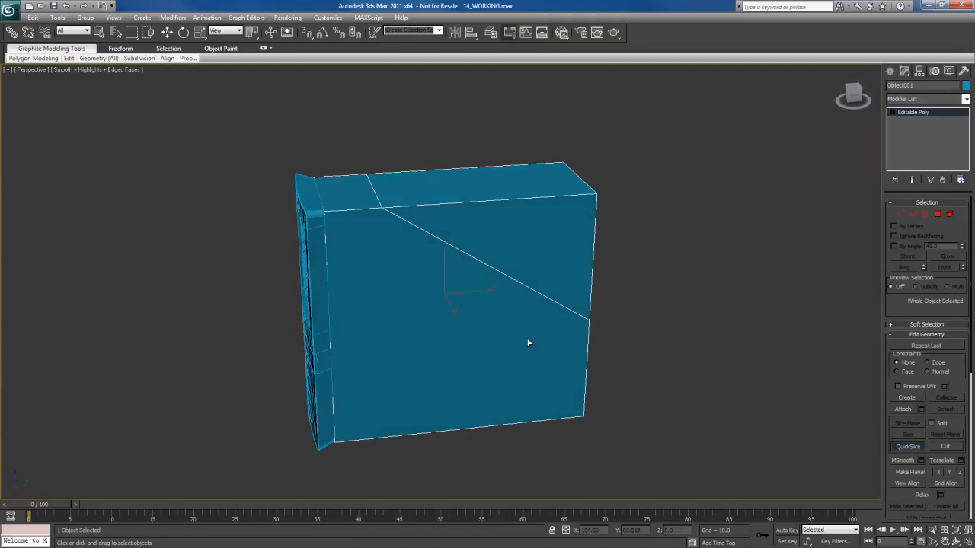
key(ctrl+z)
- QuickSlice the case body vertically in the Right view, just inside its rear edge
alt+middle_drag(531, 347, 544, 344)
key(alt+w)
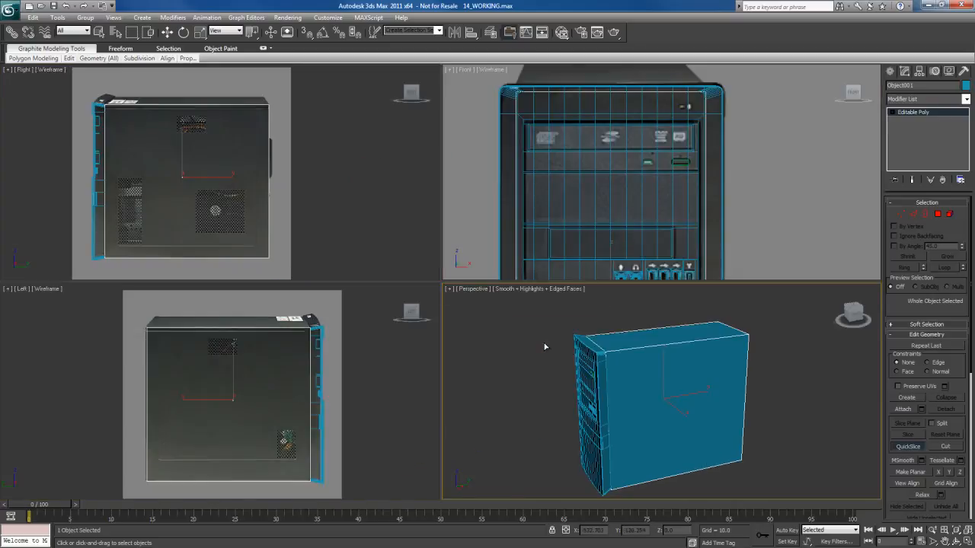
middle_drag(212, 207, 302, 205)
key(alt+w)
middle_drag(616, 353, 424, 322)
scroll(472, 346, up, 3)
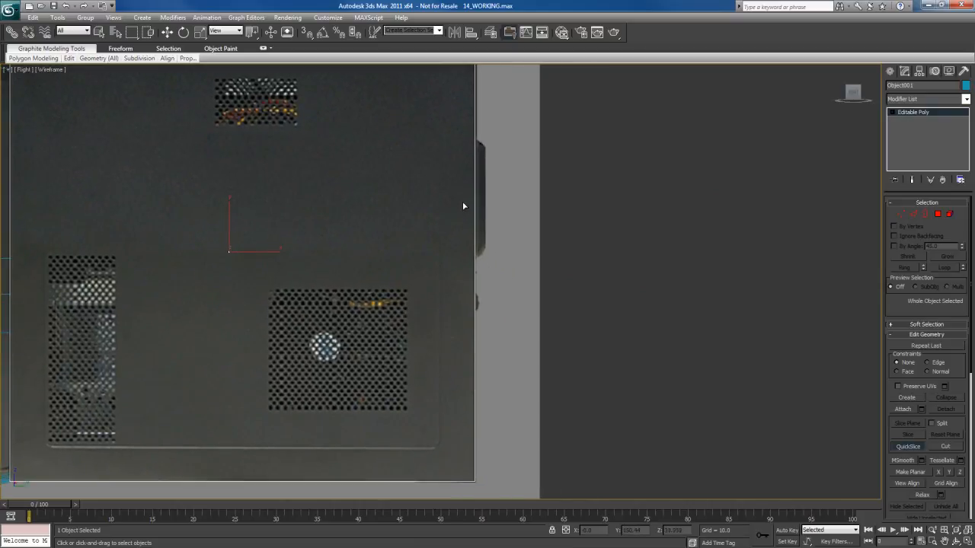
click(463, 248)
scroll(465, 252, down, 2)
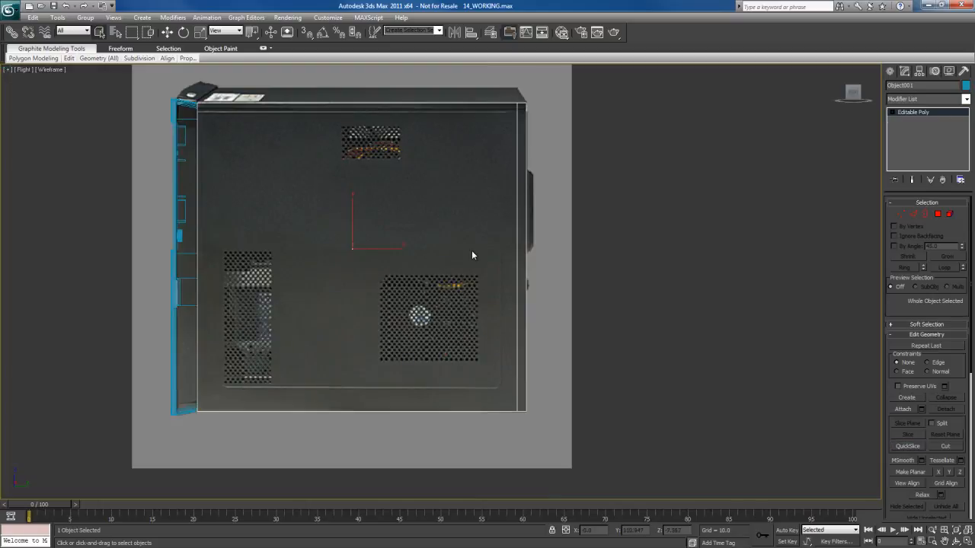
- Examine the vertical cut near the rear edge in Perspective and compare the side with the reference in the Right view
scroll(468, 259, up, 1)
key(alt+w)
key(alt+w)
alt+middle_drag(553, 361, 472, 326)
key(alt+w)
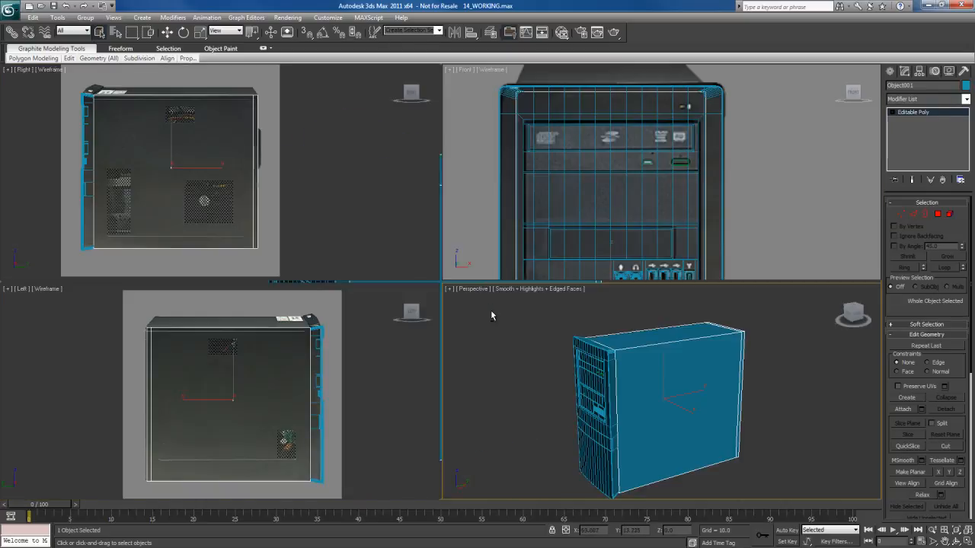
click(213, 207)
key(alt+w)
middle_drag(411, 342, 501, 324)
scroll(504, 317, up, 2)
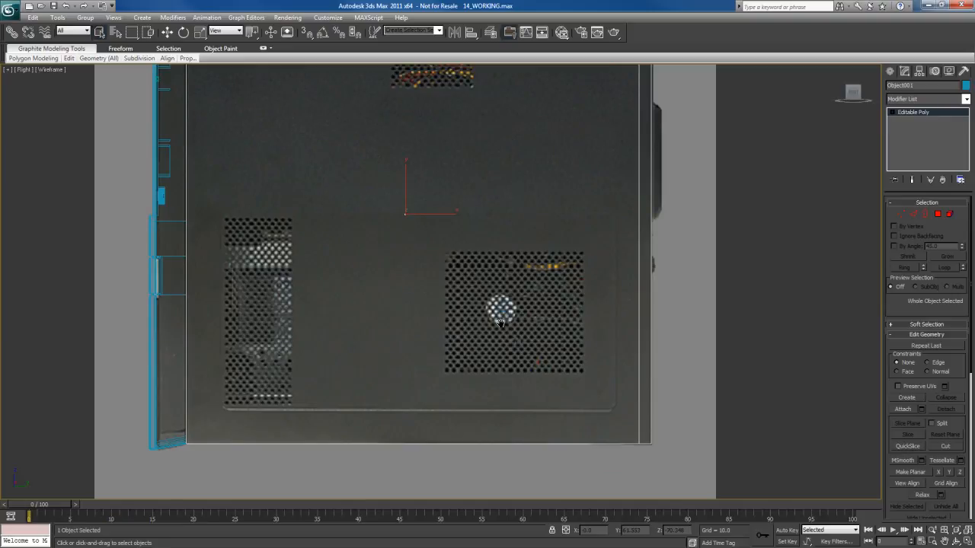
middle_drag(500, 322, 475, 312)
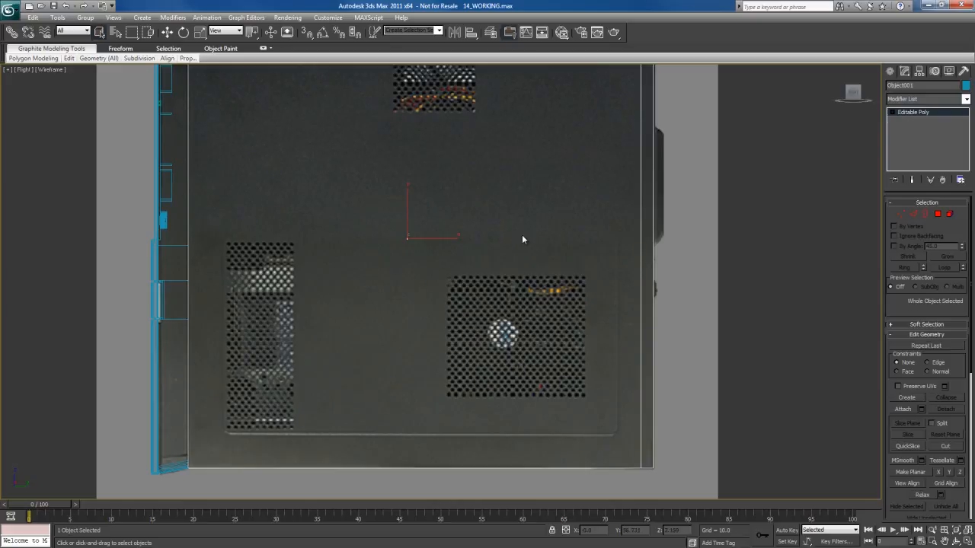
middle_drag(513, 235, 512, 236)
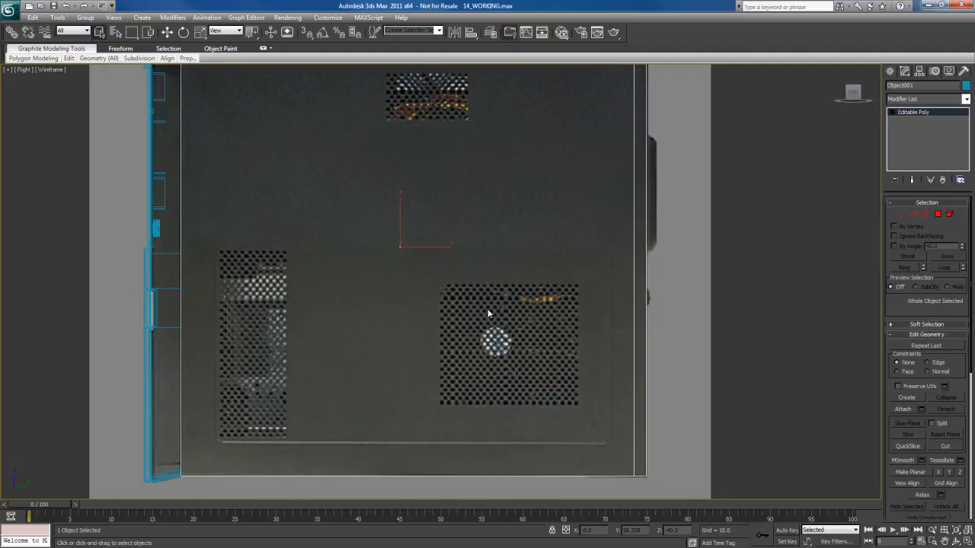
mouse_move(488, 312)
middle_down()
mouse_move(474, 313)
mouse_move(484, 309)
middle_up()
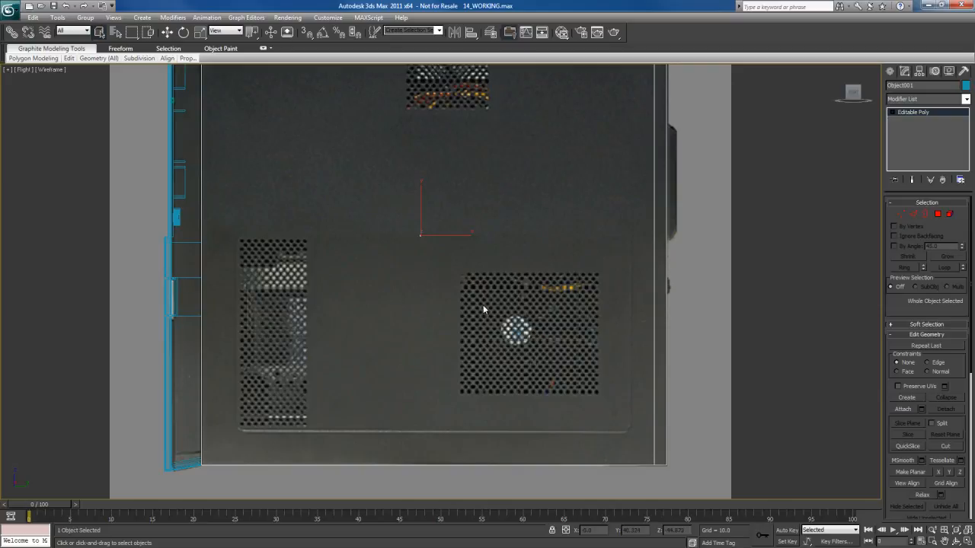
- Select the large side polygon of the case body in polygon mode, on the side visible in the Perspective view
key(4)
middle_drag(439, 320, 497, 327)
click(463, 278)
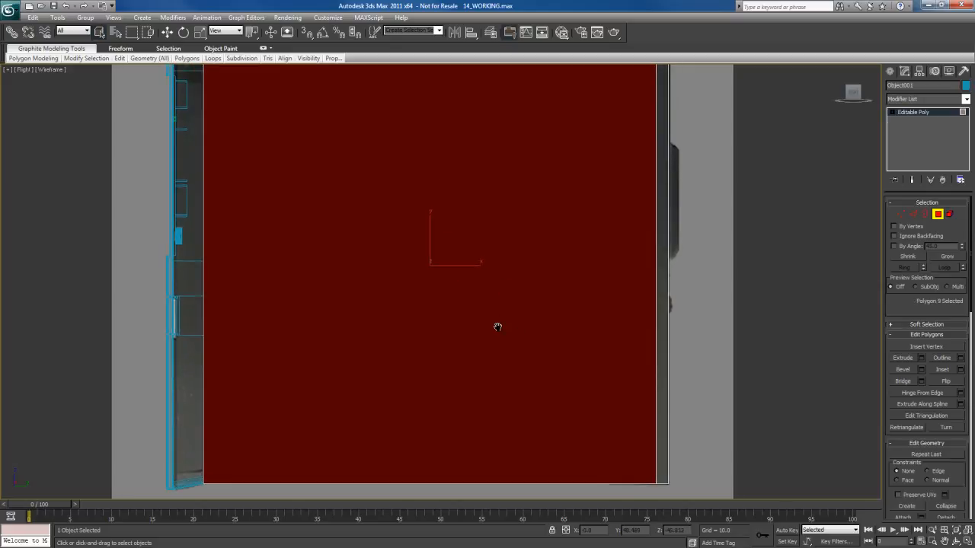
key(alt+w)
right_click(648, 386)
key(alt+w)
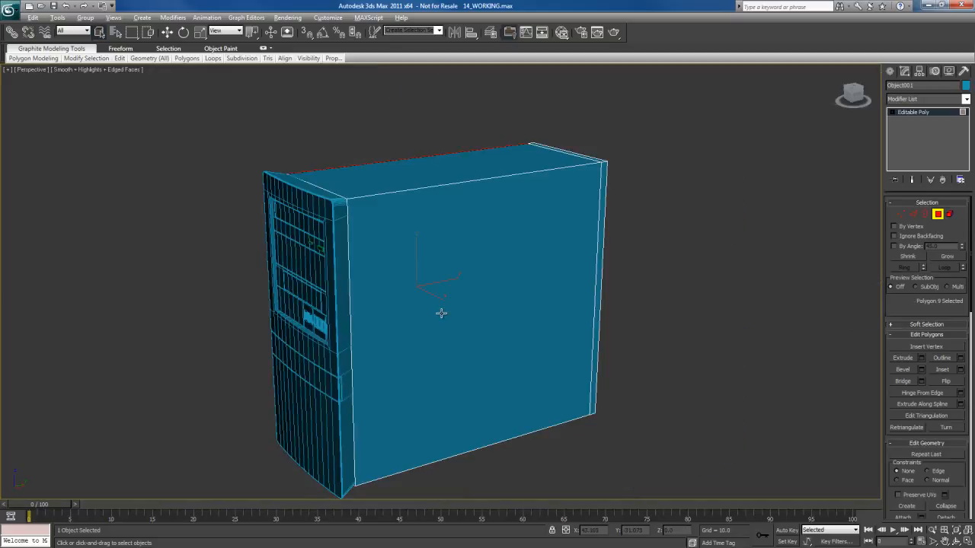
middle_drag(467, 351, 490, 335)
click(495, 334)
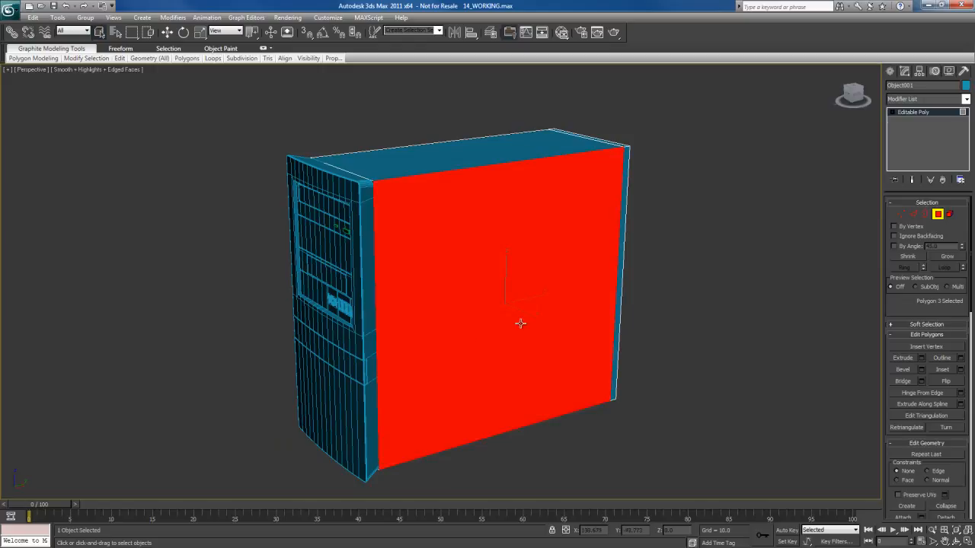
- QuickSlice the selected side polygon horizontally in the Right view, along the lower edge of the recessed panel
key(alt+w)
right_click(370, 285)
key(alt+w)
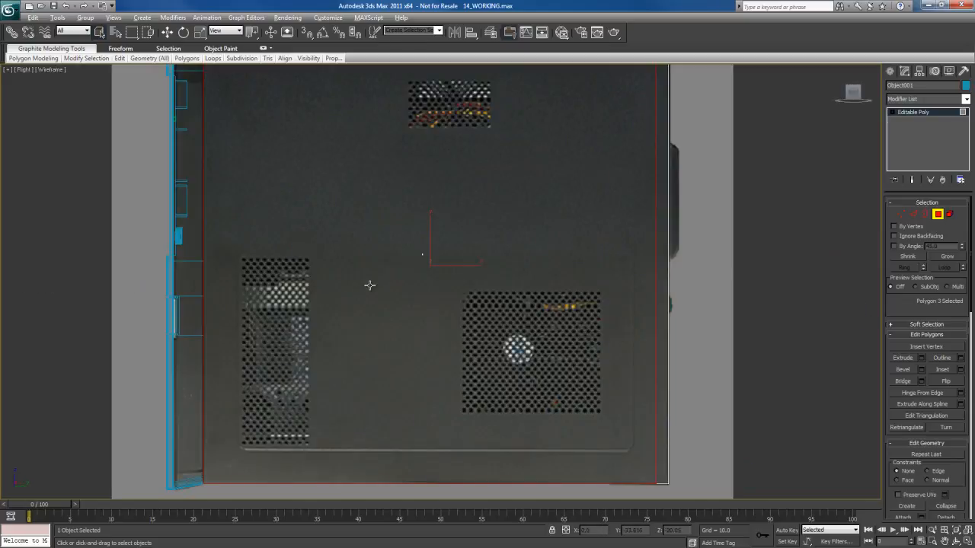
middle_drag(378, 323, 365, 272)
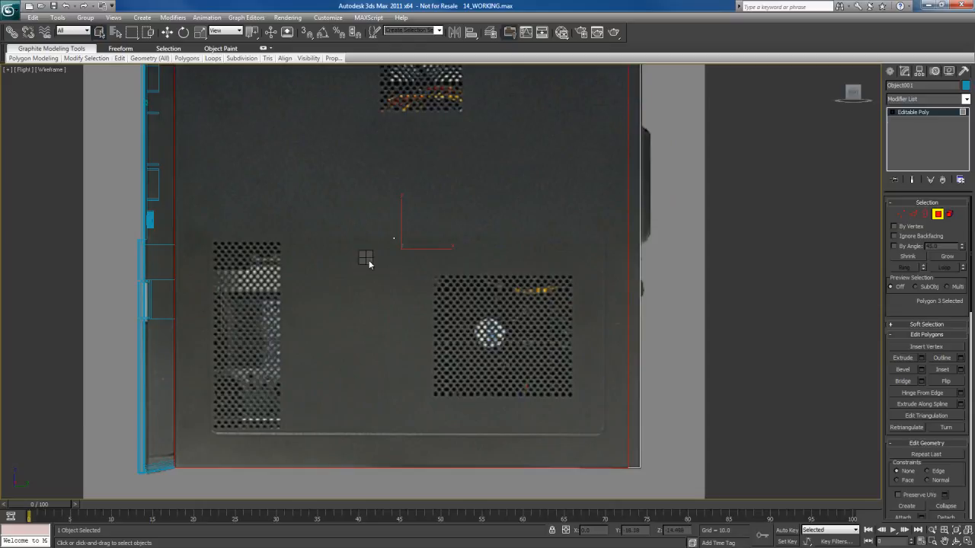
right_click(370, 263)
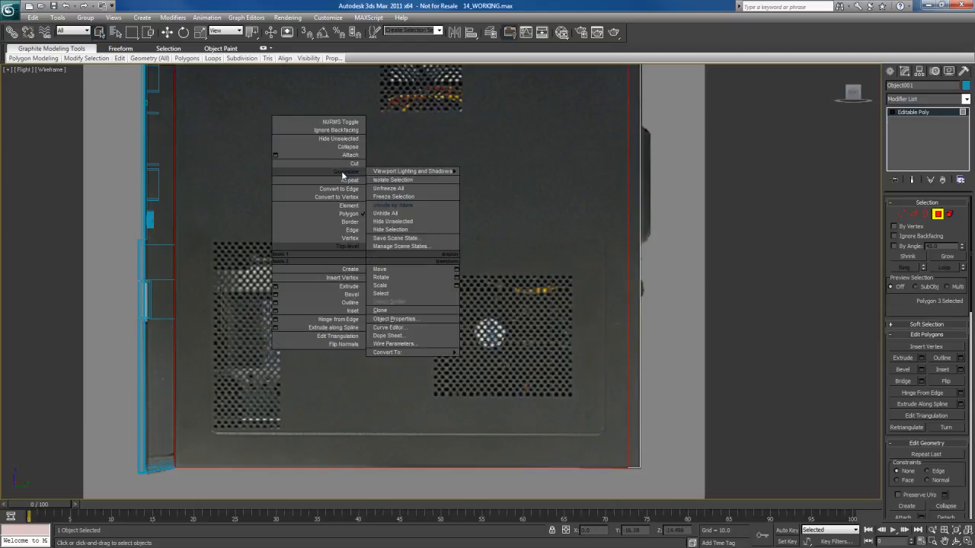
click(342, 174)
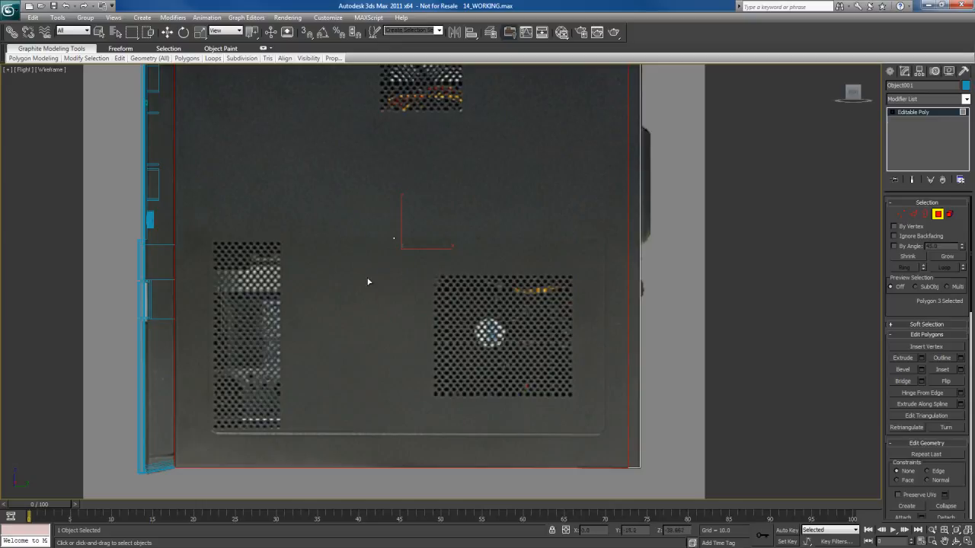
middle_drag(392, 457, 374, 370)
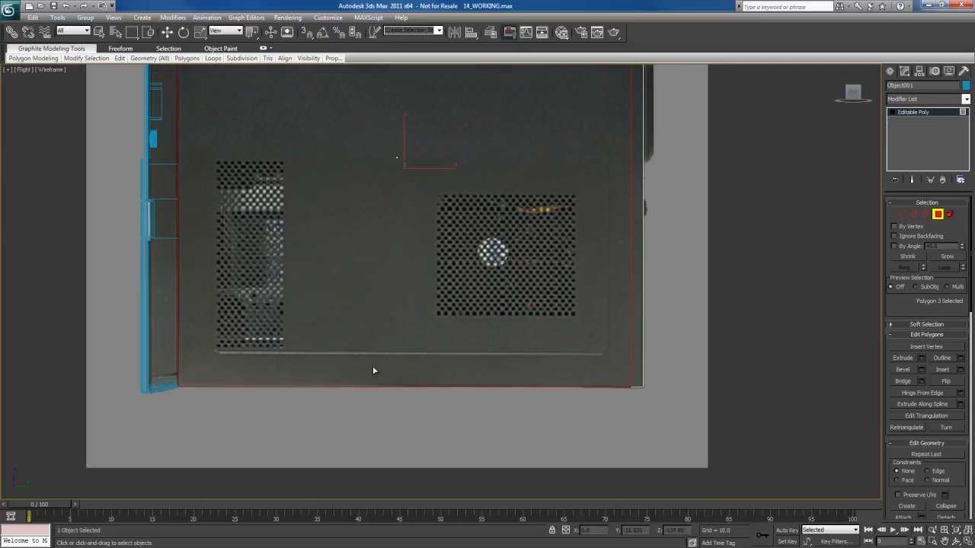
click(374, 363)
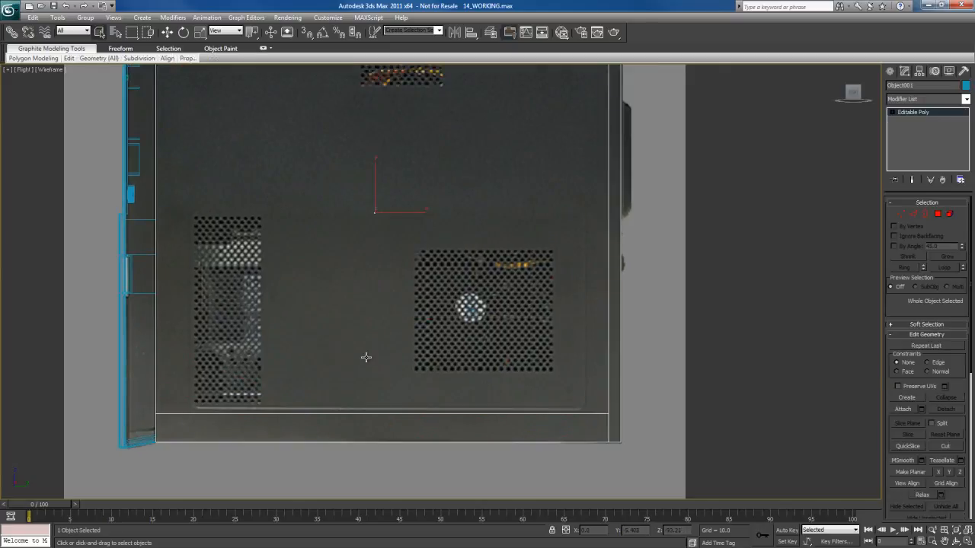
- Select the side polygon above the lower cut, QuickSlice it horizontally just above the two lower vents, and shade the selected faces
middle_drag(376, 339, 386, 376)
click(386, 339)
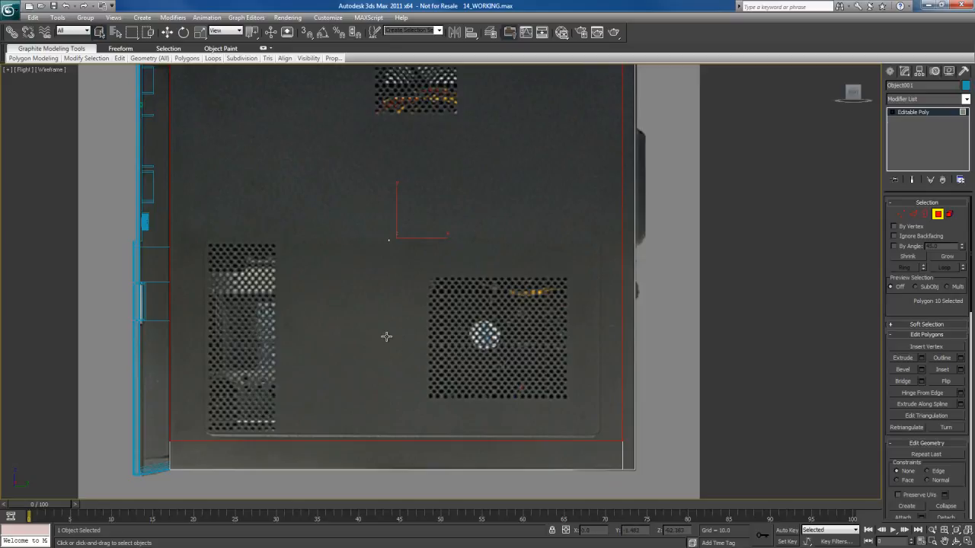
right_click(358, 324)
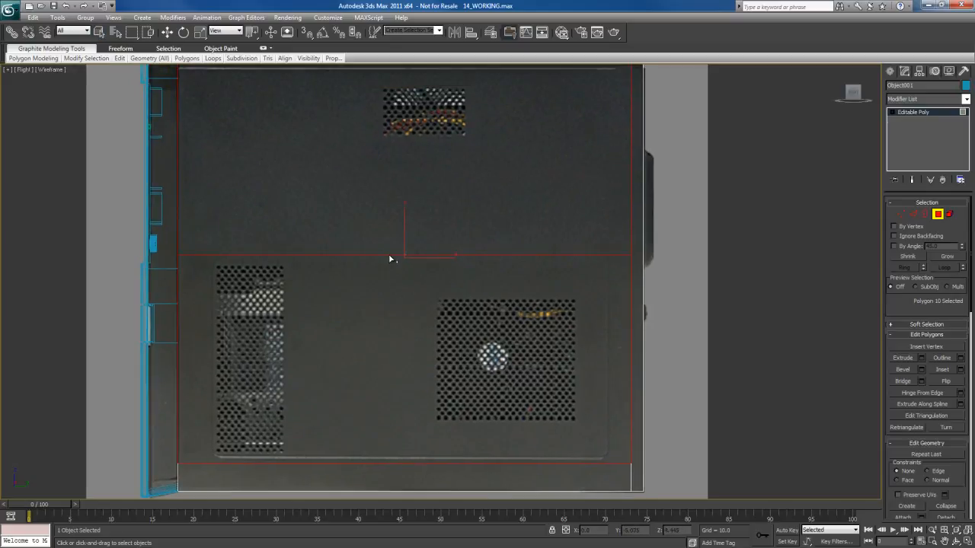
middle_drag(415, 337, 386, 327)
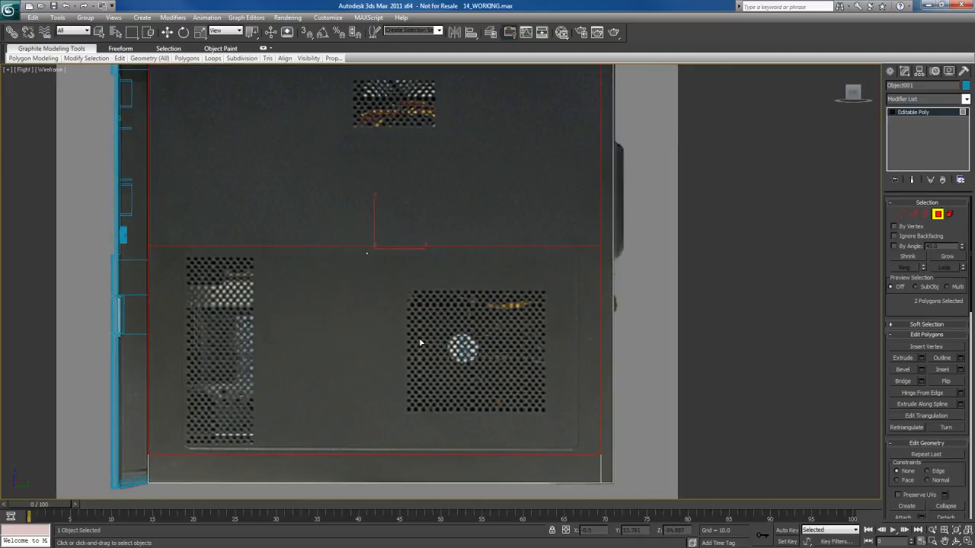
key(F2)
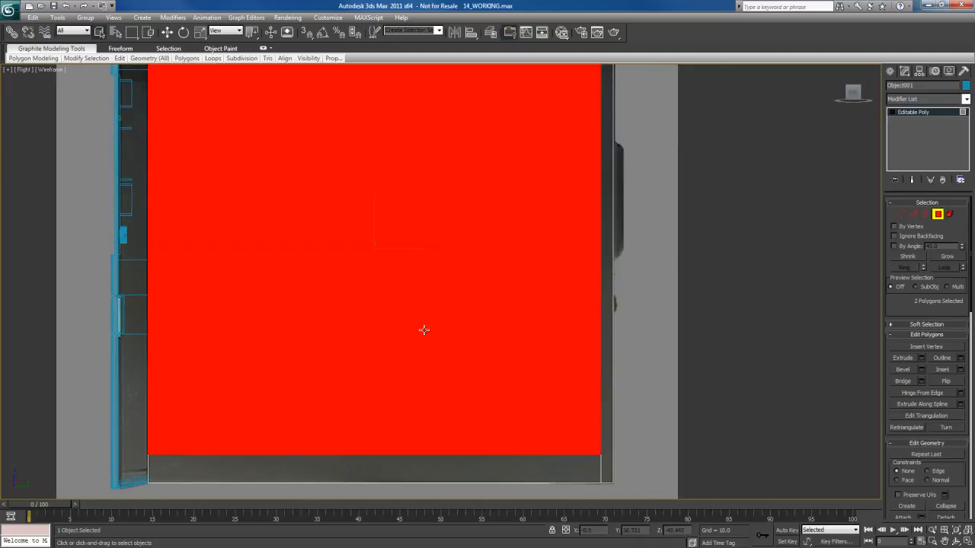
middle_drag(400, 310, 411, 318)
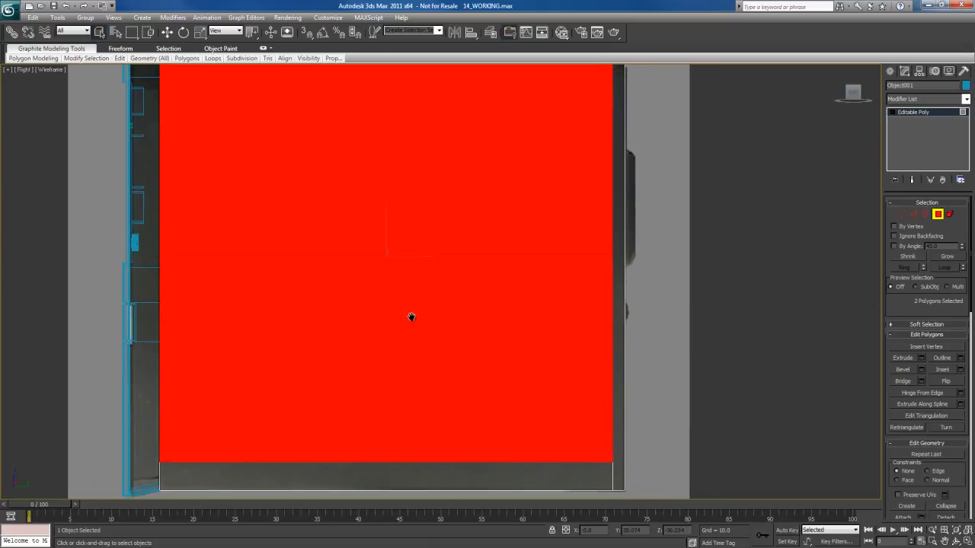
- Select the polygon between the two horizontal cuts and QuickSlice it vertically along the front and rear edges of the recessed panel
click(433, 331)
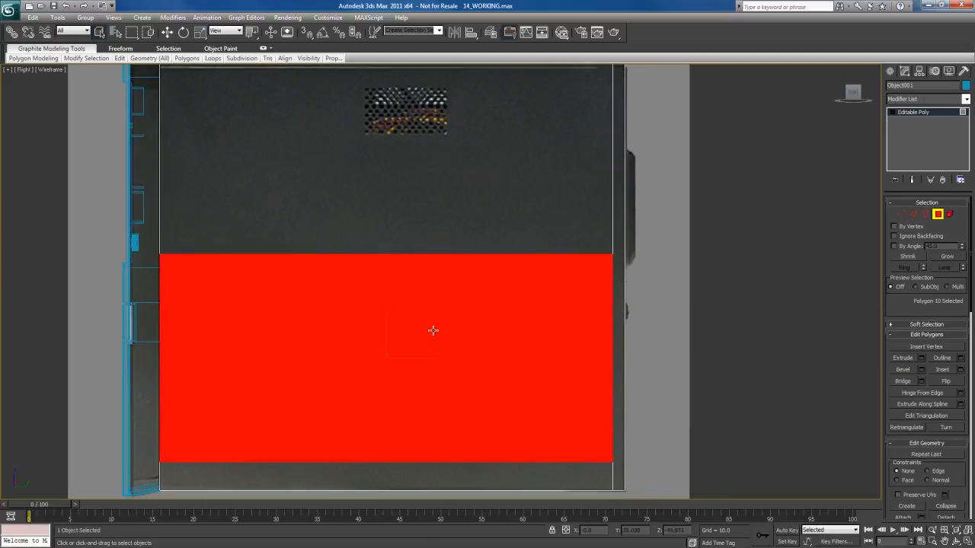
middle_drag(444, 389, 444, 379)
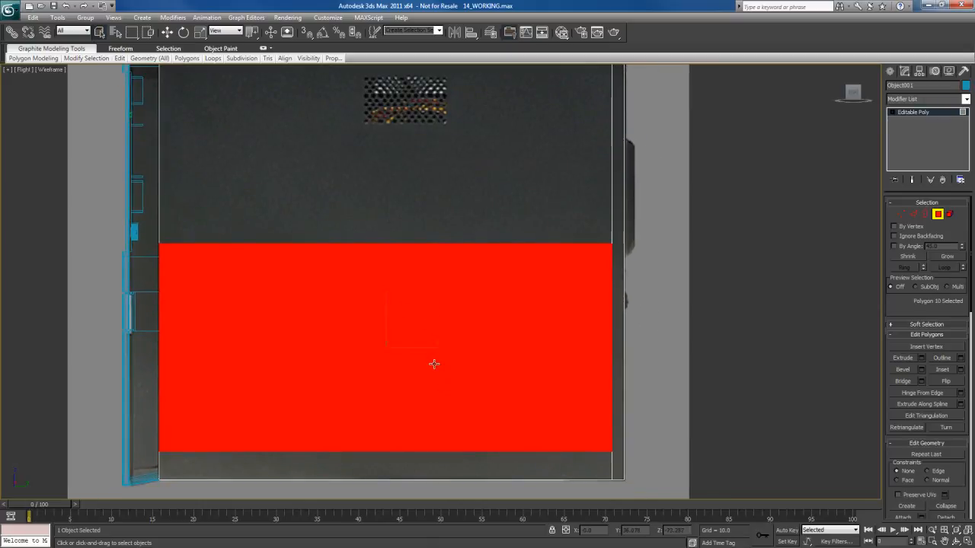
right_click(414, 368)
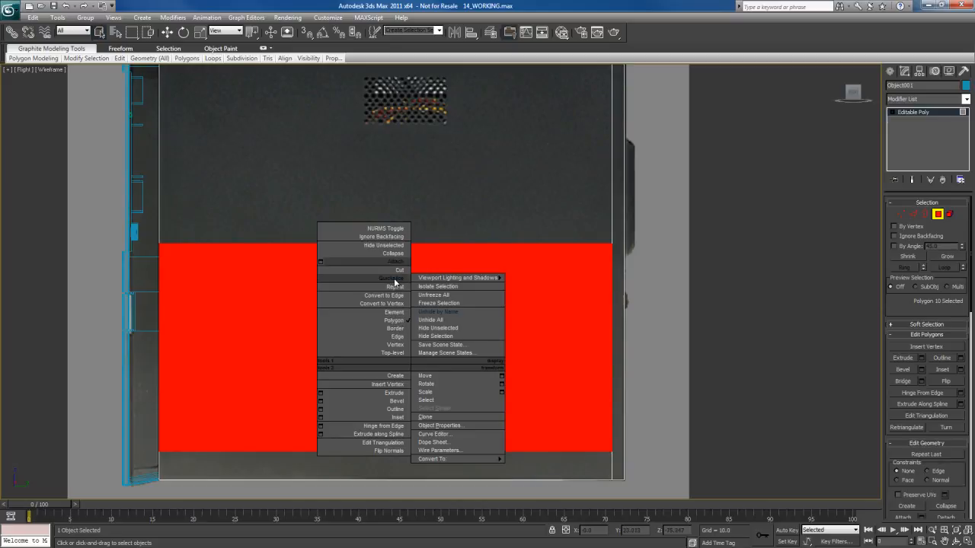
click(394, 279)
key(F2)
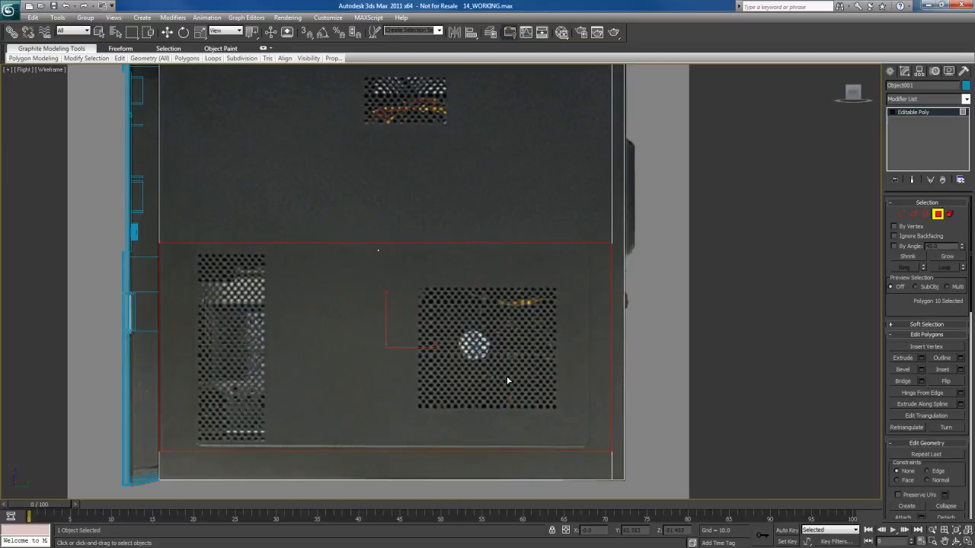
ctrl+click(593, 374)
middle_drag(262, 381, 395, 381)
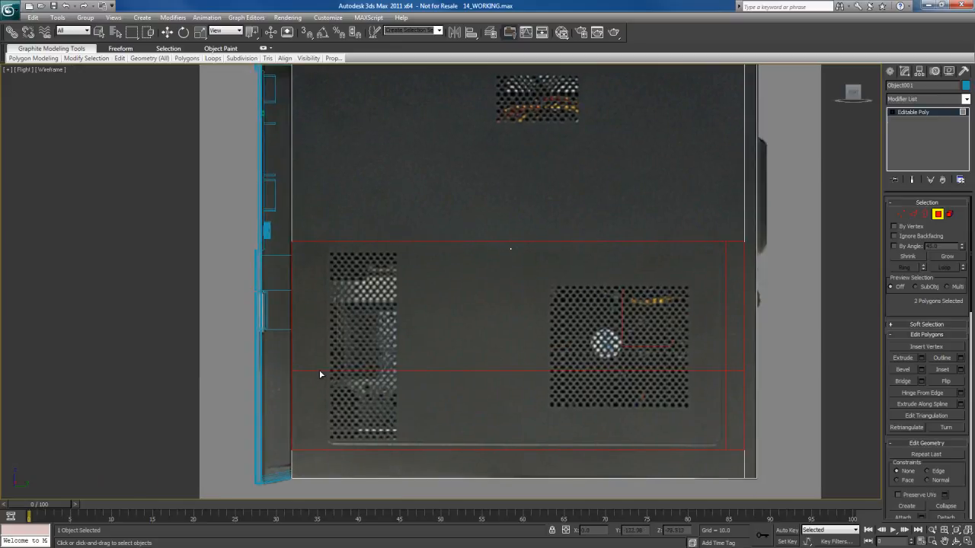
middle_drag(475, 384, 424, 400)
- Select the central polygon enclosed by the four cuts and inset it by 2.633
click(412, 329)
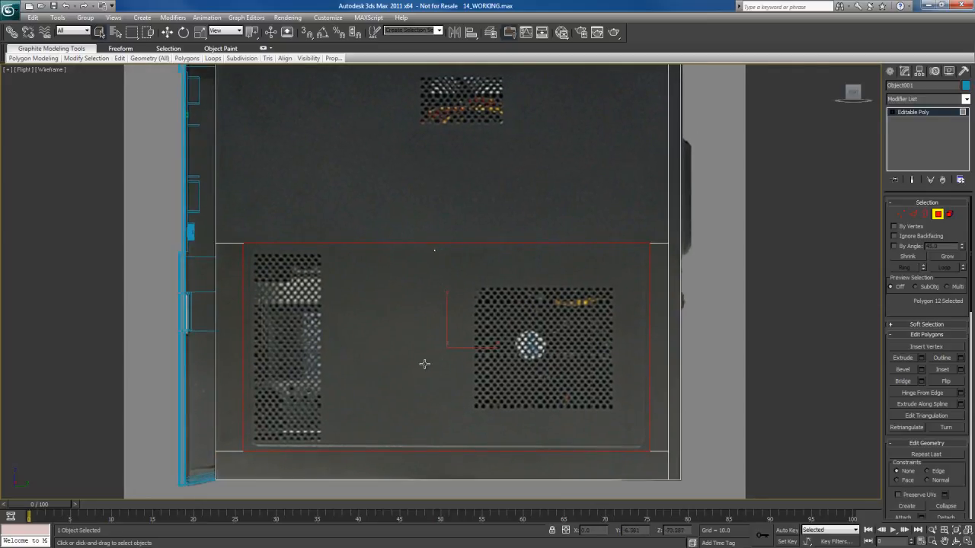
key(F2)
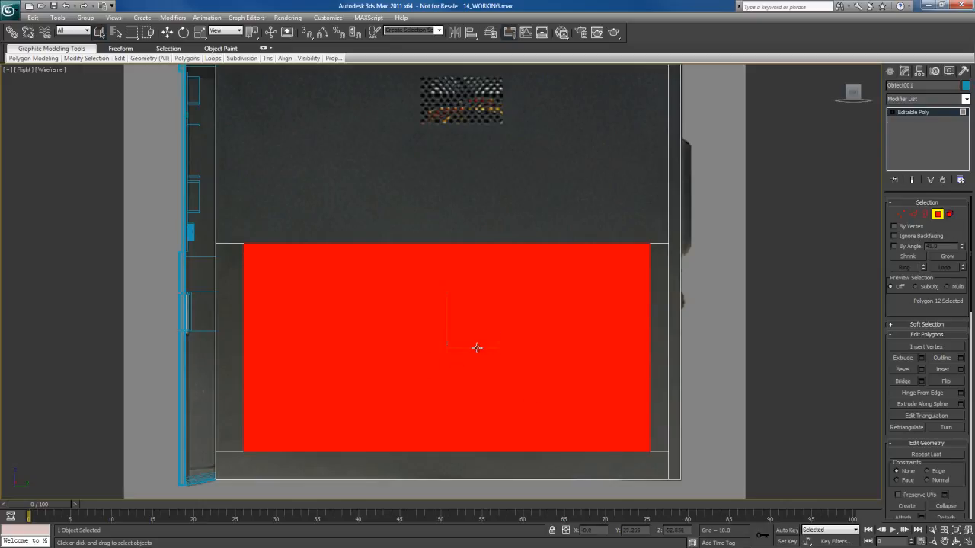
key(F2)
middle_drag(435, 387, 430, 332)
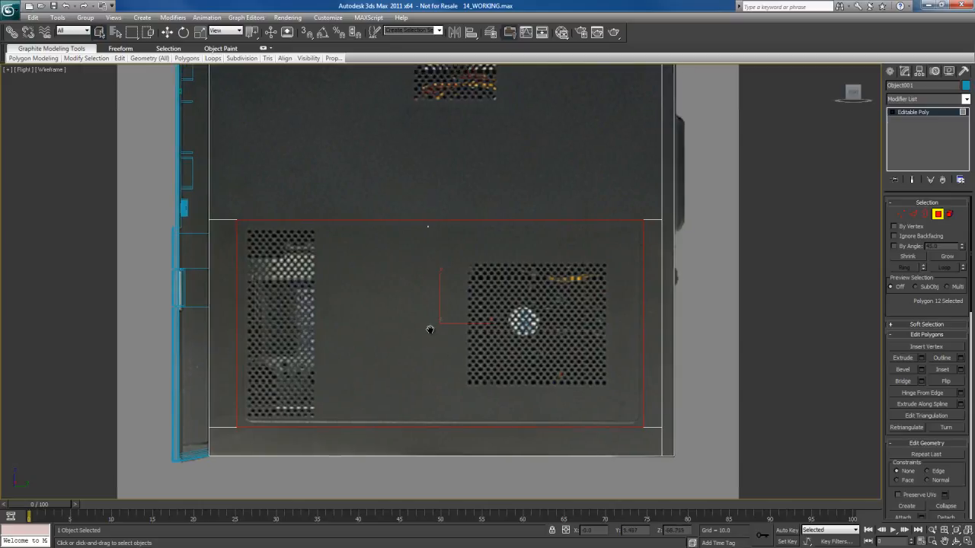
right_click(418, 293)
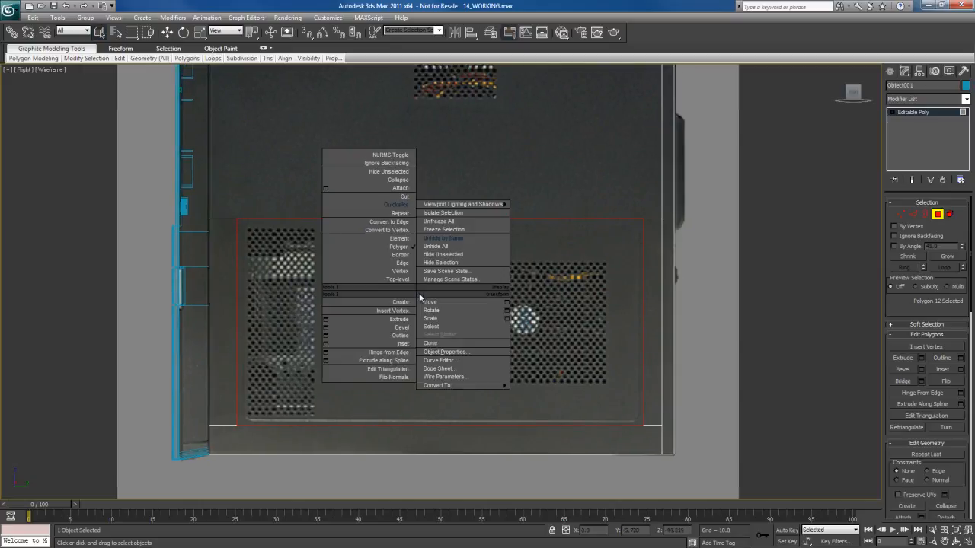
click(327, 348)
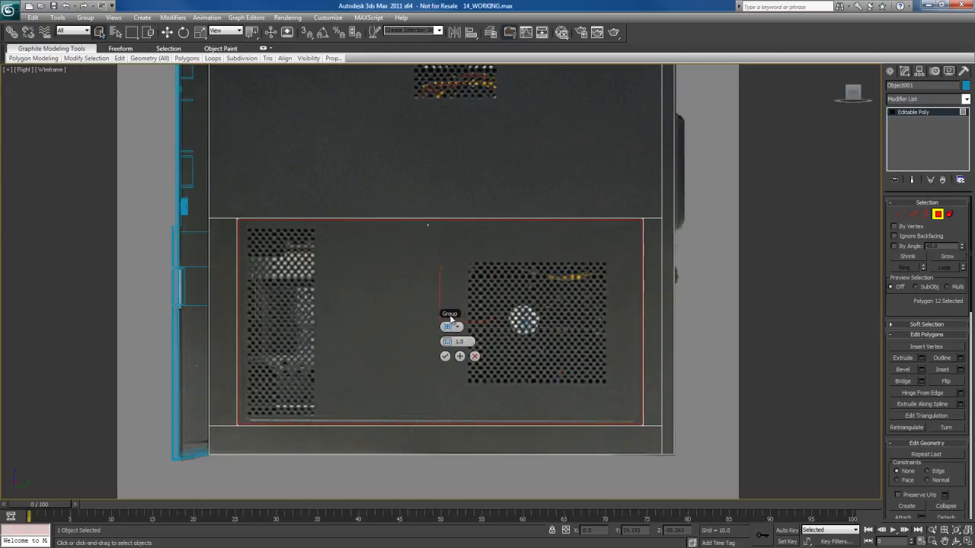
drag(455, 314, 490, 315)
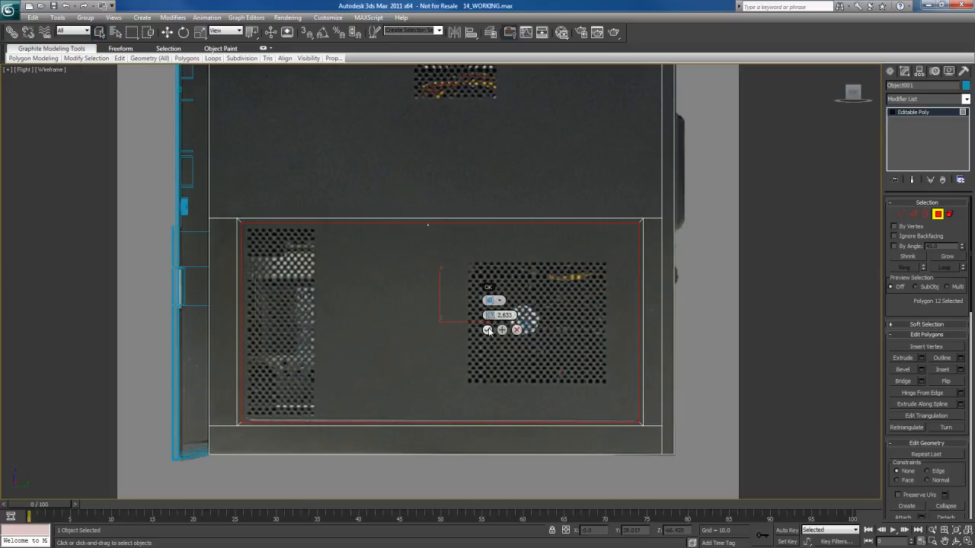
click(489, 330)
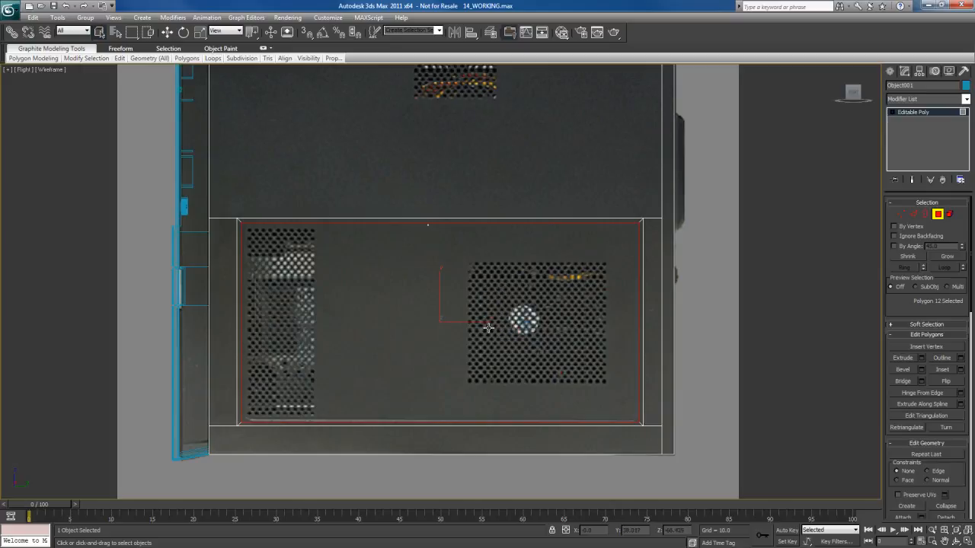
- Extrude the inset side polygon slightly inward in the Perspective view to form the shallow recess
key(alt+w)
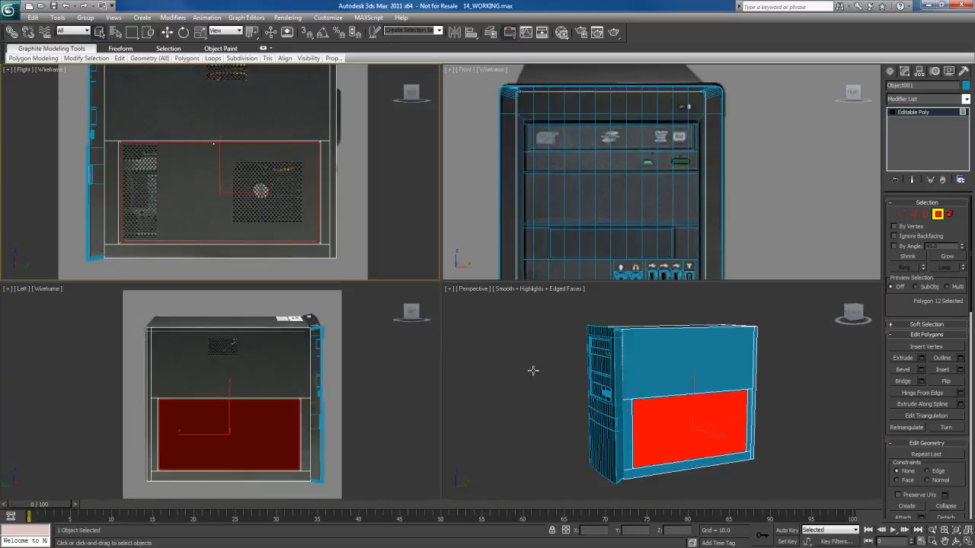
right_click(610, 389)
key(alt+w)
alt+middle_drag(643, 400, 723, 428)
scroll(553, 373, up, 3)
middle_drag(598, 409, 553, 353)
alt+middle_drag(619, 371, 530, 354)
scroll(616, 368, up, 3)
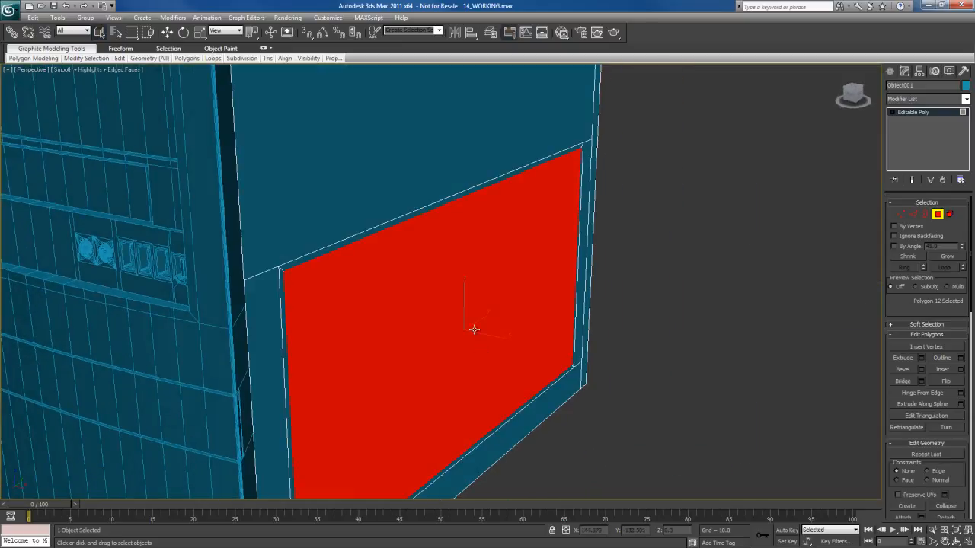
key(shift+e)
drag(476, 319, 475, 305)
alt+middle_drag(482, 329, 556, 356)
scroll(490, 326, up, 3)
key(w)
middle_drag(637, 351, 460, 342)
- Select the four short depth edges at the corners of the recessed panel in edge mode
key(2)
key(q)
scroll(460, 342, up, 3)
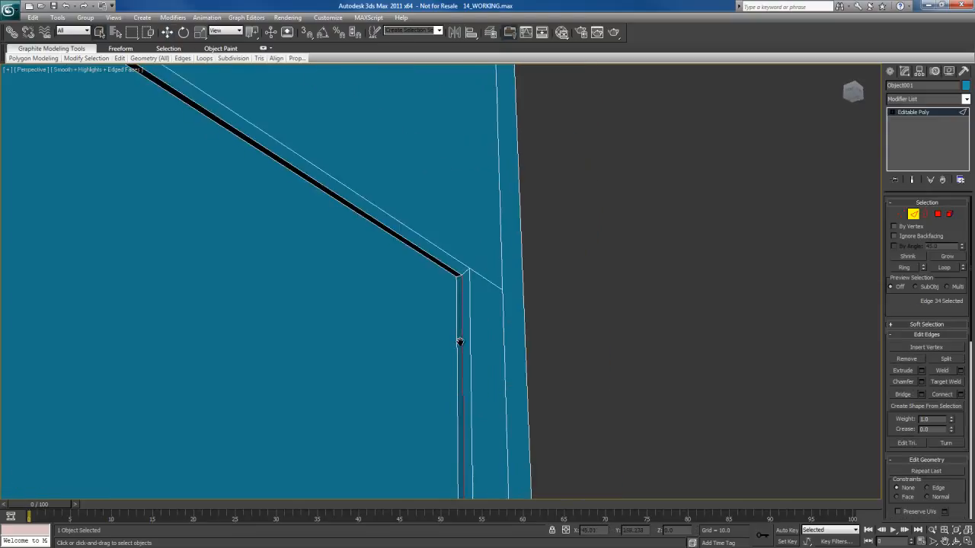
click(466, 274)
alt+middle_drag(481, 308, 478, 348)
scroll(401, 329, up, 2)
click(368, 306)
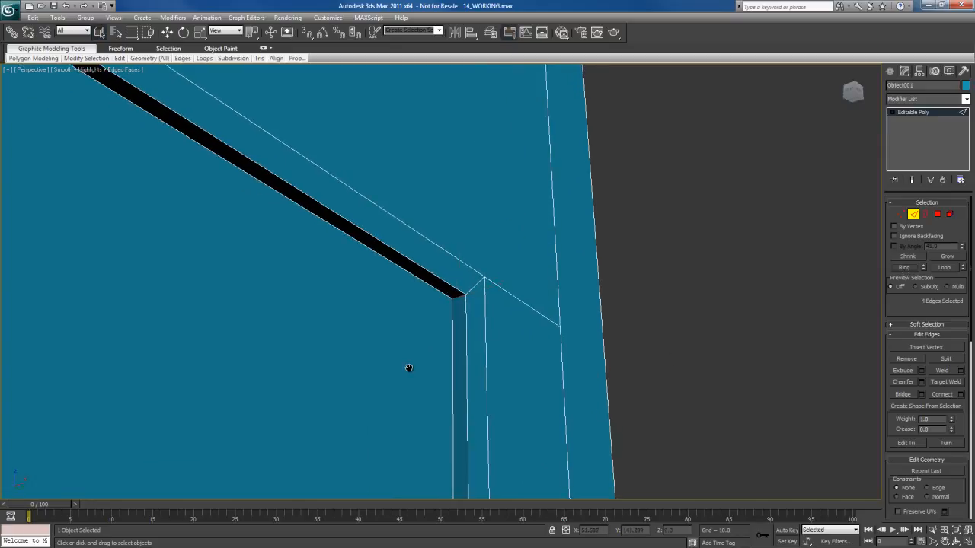
middle_drag(416, 368, 583, 339)
scroll(584, 340, down, 6)
middle_drag(495, 352, 486, 315)
- Open the Chamfer settings for the four corner edges and inspect the preview in the Right and Perspective views
key(alt+w)
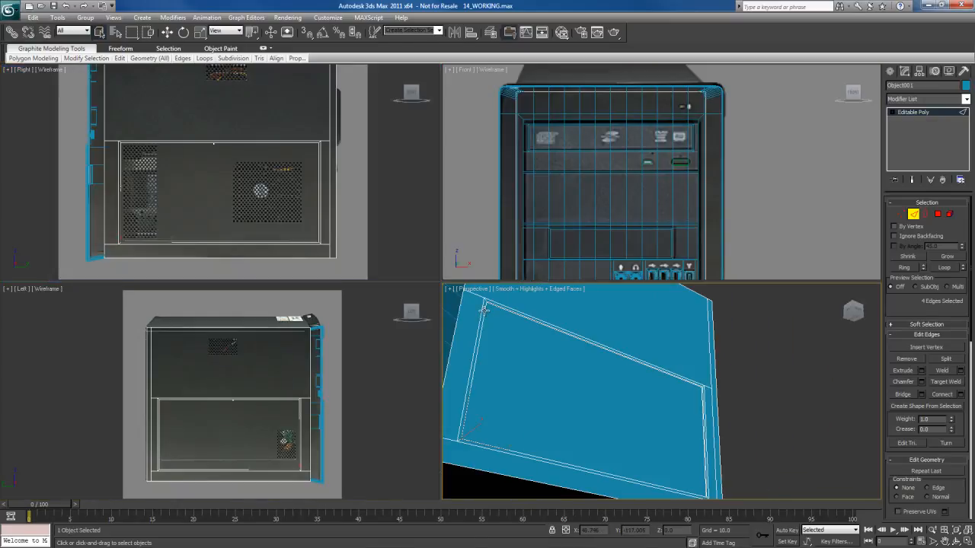
right_click(342, 222)
key(alt+w)
middle_drag(624, 280, 440, 328)
scroll(409, 338, up, 6)
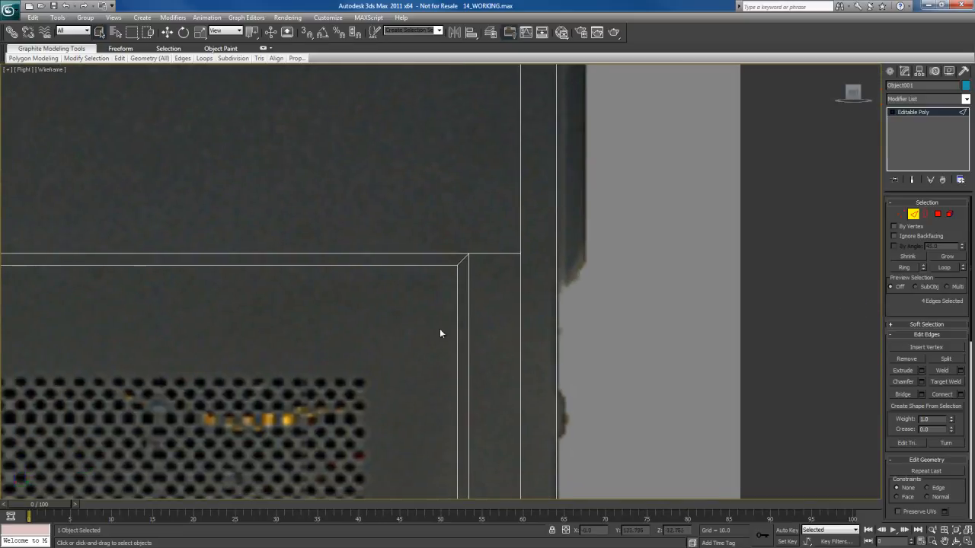
right_click(412, 290)
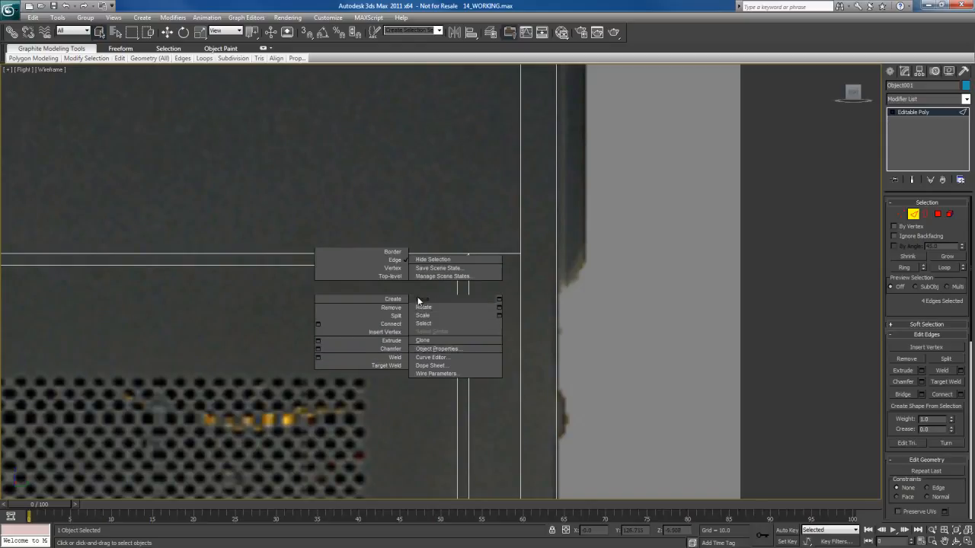
click(418, 302)
right_click(431, 275)
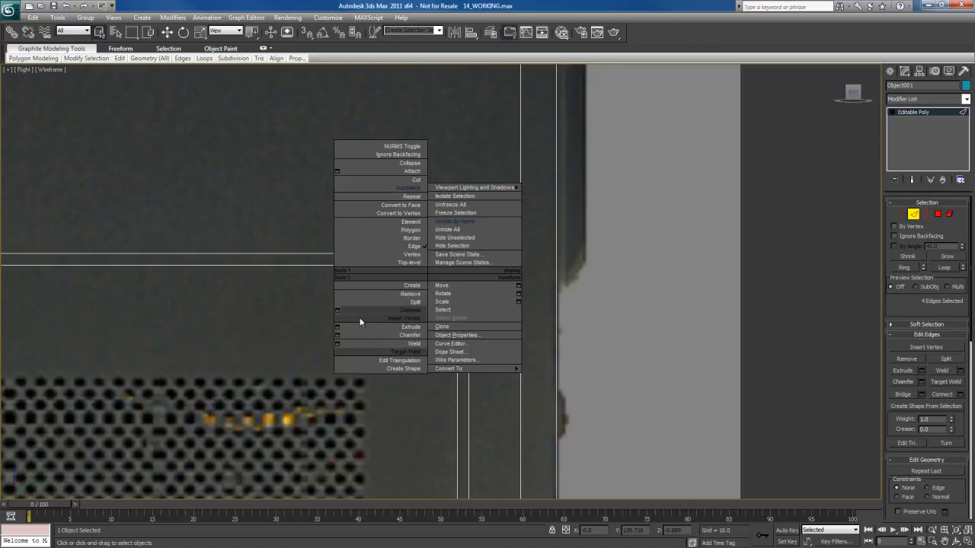
click(338, 335)
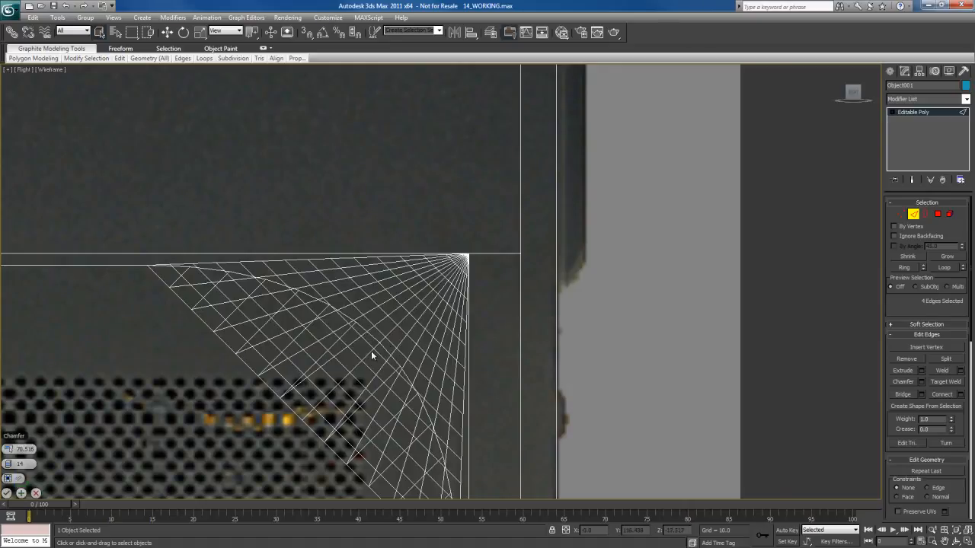
middle_drag(384, 341, 426, 281)
scroll(425, 281, down, 3)
key(alt+w)
right_click(597, 381)
key(alt+w)
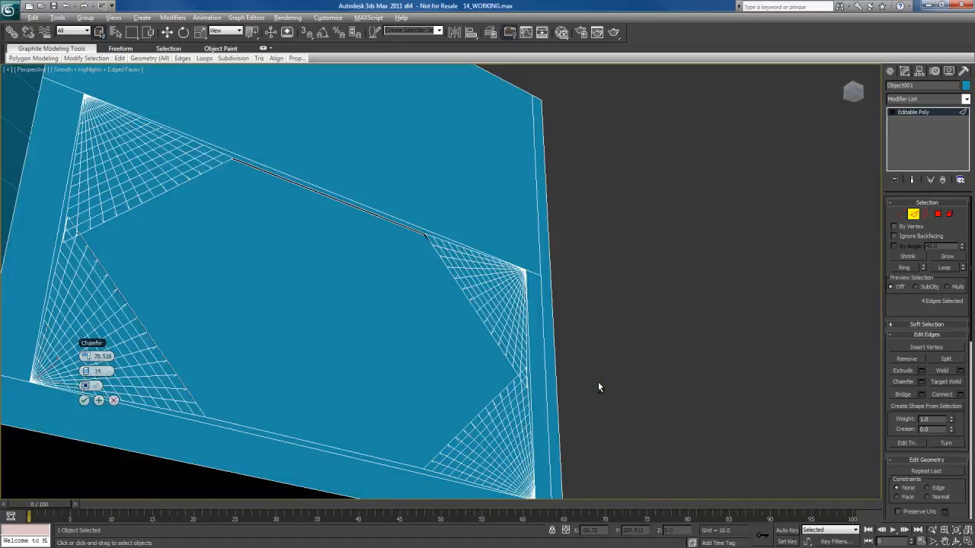
scroll(544, 368, up, 6)
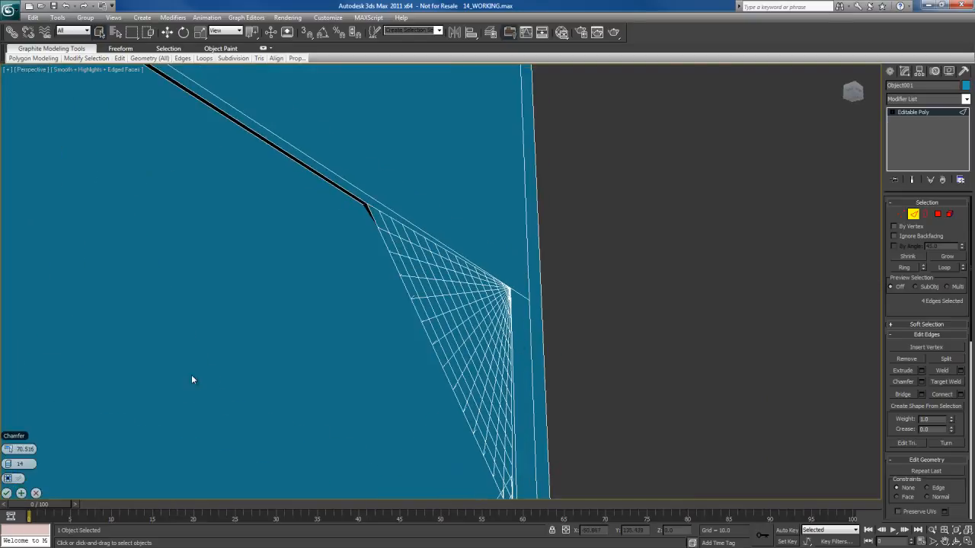
- Reduce the corner chamfer to 1 segment with an amount of 9.484
drag(6, 439, 358, 257)
alt+middle_drag(577, 309, 560, 248)
scroll(457, 333, up, 5)
click(851, 97)
drag(552, 300, 516, 303)
middle_drag(403, 379, 435, 358)
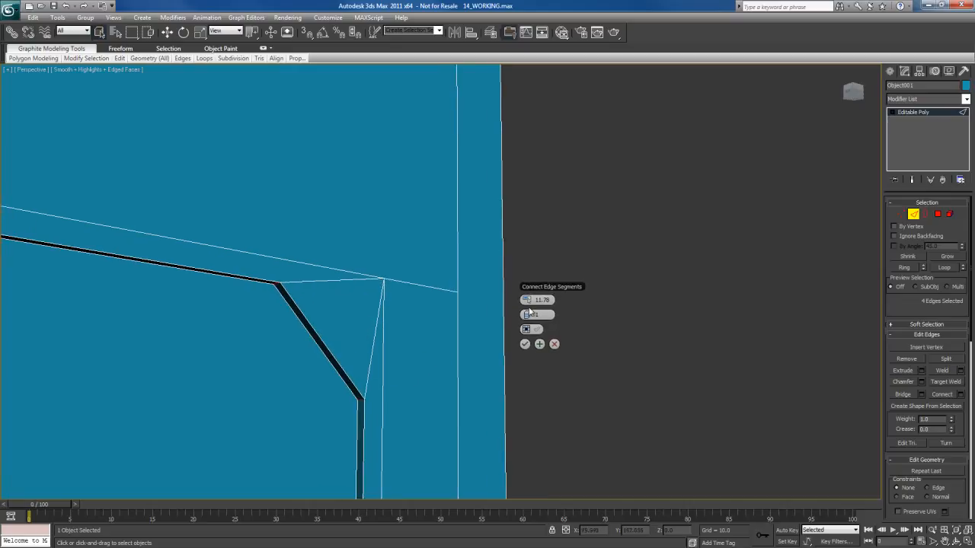
drag(528, 302, 528, 308)
- Lower the corner chamfer amount to 7.351 against the Right view reference and apply it, keeping the Chamfer tool active
key(alt+w)
middle_drag(283, 255, 120, 263)
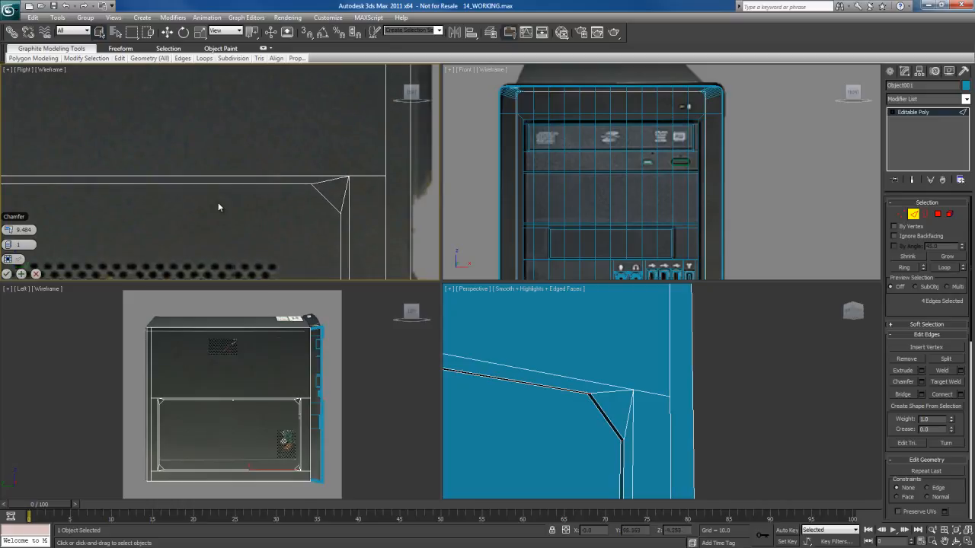
drag(19, 220, 209, 182)
drag(198, 192, 191, 191)
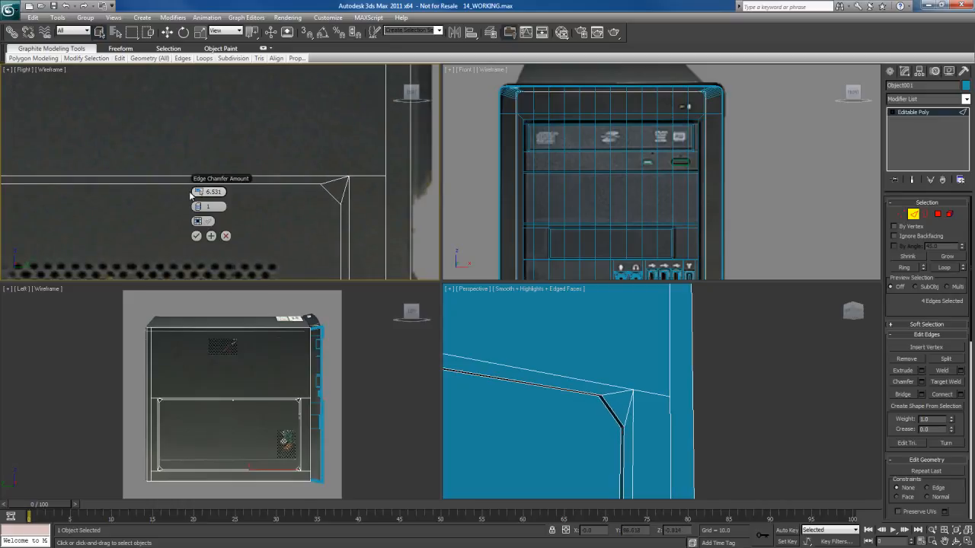
click(211, 236)
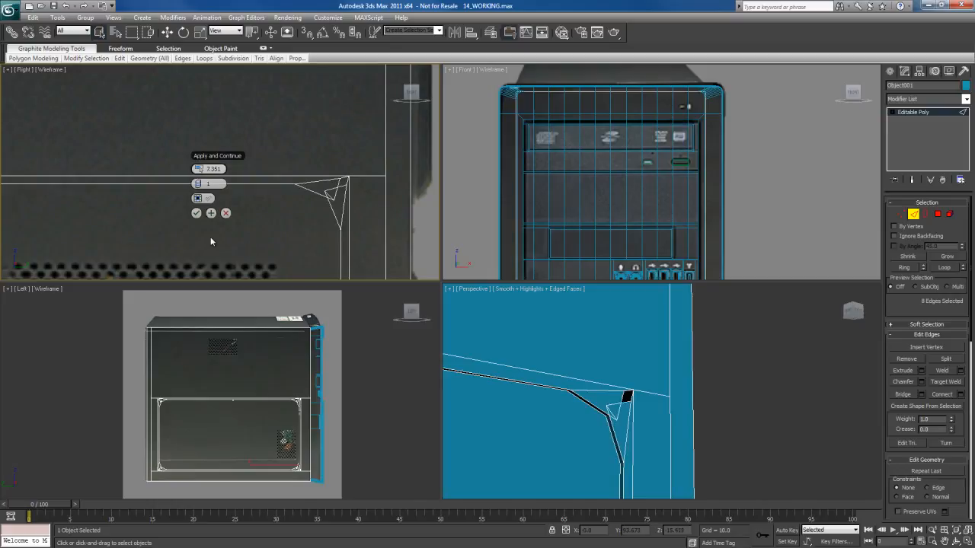
- Set the second chamfer pass on the recess corners to 2.852 and apply it, keeping the Chamfer tool active
double_click(208, 169)
text(1.0)
drag(199, 169, 200, 169)
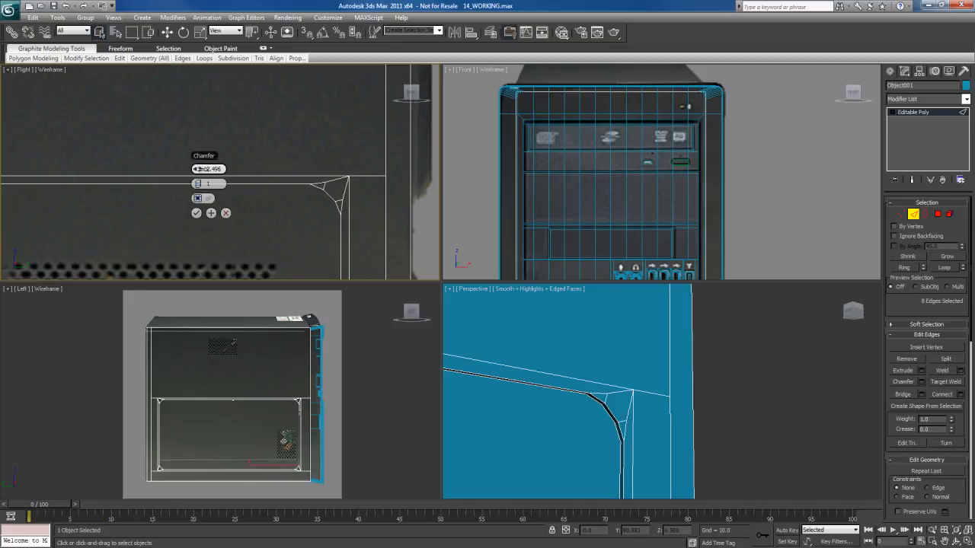
drag(200, 169, 221, 172)
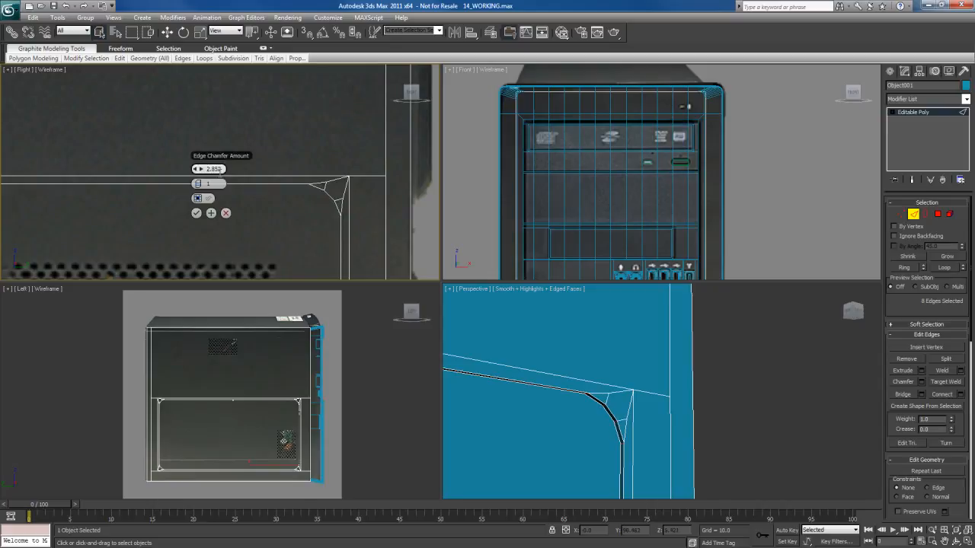
click(211, 213)
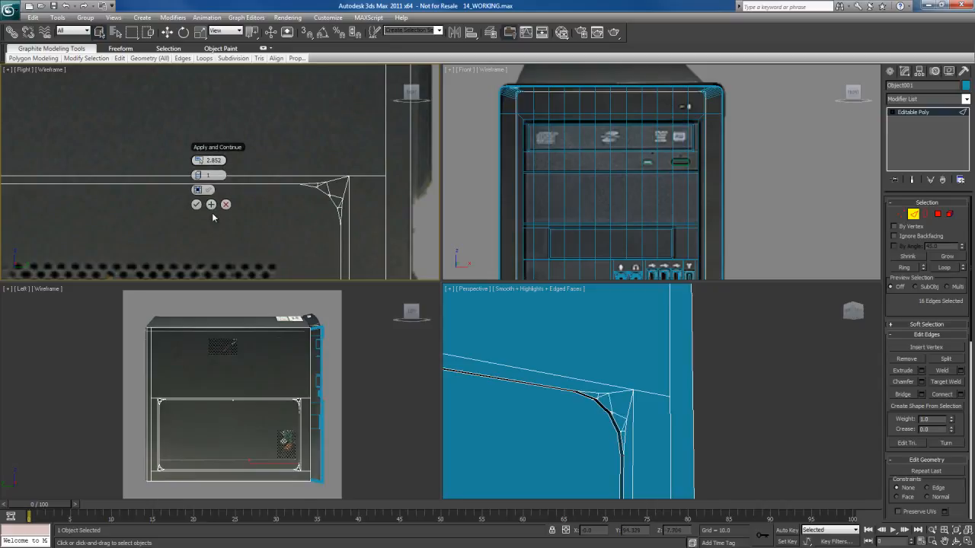
- Set the third chamfer pass to about 1.0 to round the recess corners, finish it and leave edge mode
mouse_move(199, 161)
mouse_down()
mouse_move(200, 186)
mouse_move(196, 160)
mouse_up()
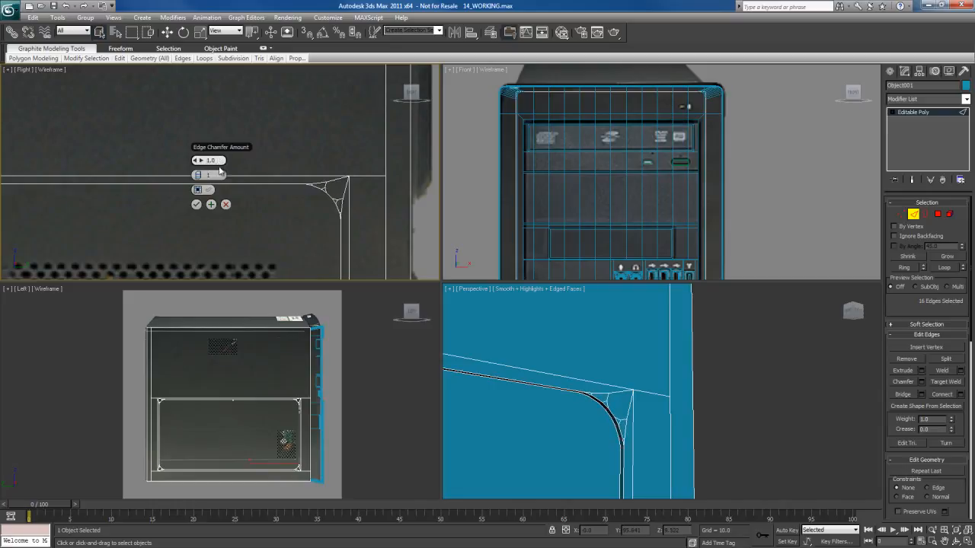
alt+middle_drag(644, 426, 594, 389)
middle_drag(549, 449, 668, 412)
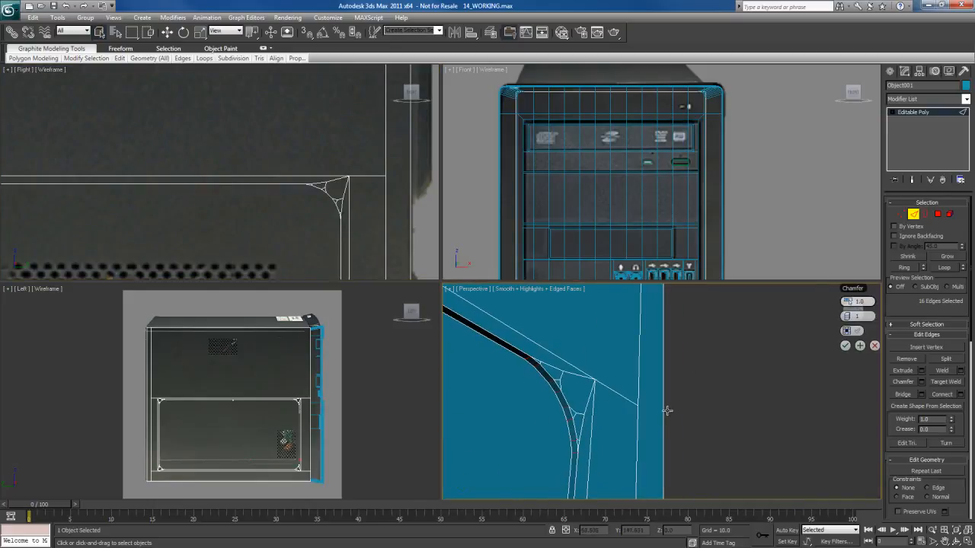
drag(848, 303, 848, 295)
click(668, 375)
alt+middle_drag(621, 392, 671, 317)
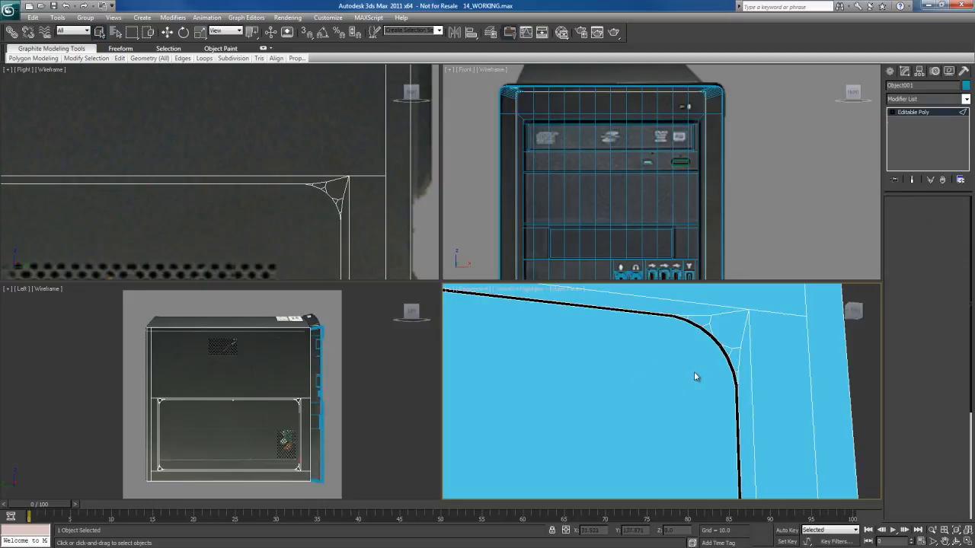
- Activate the recessed panel's polygon selection, save the scene, and convert the selection to its border edges
key(4)
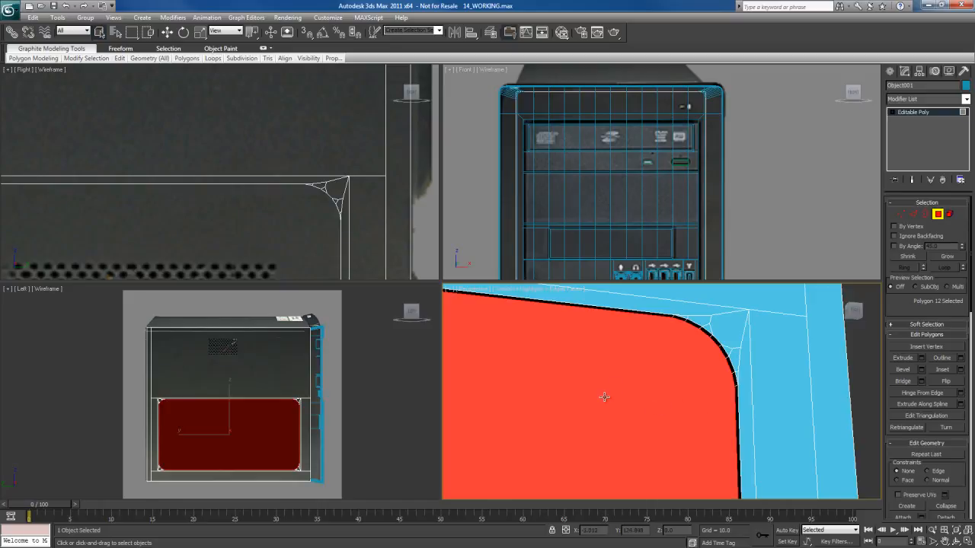
key(ctrl+s)
click(915, 213)
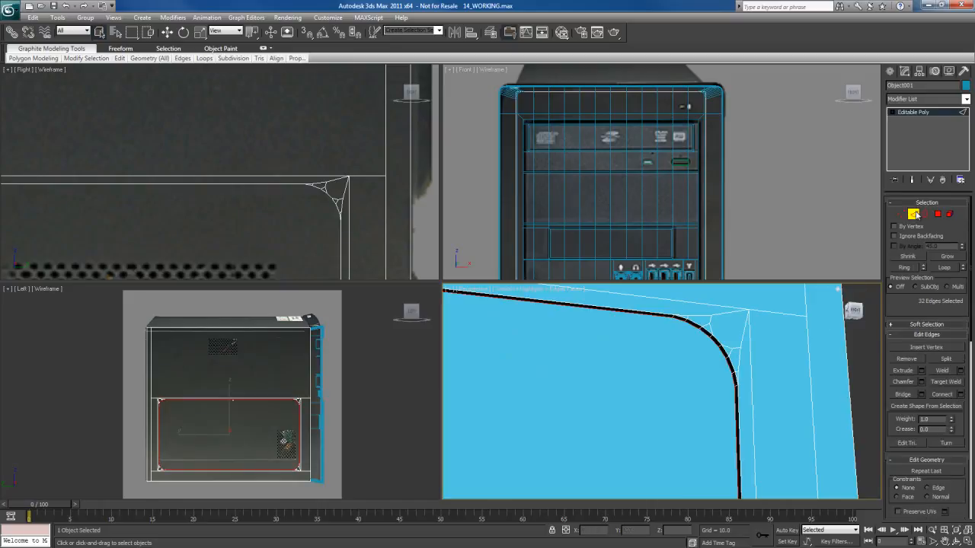
- Chamfer the recessed panel's border edges by 0.627 with 5 segments
right_click(643, 361)
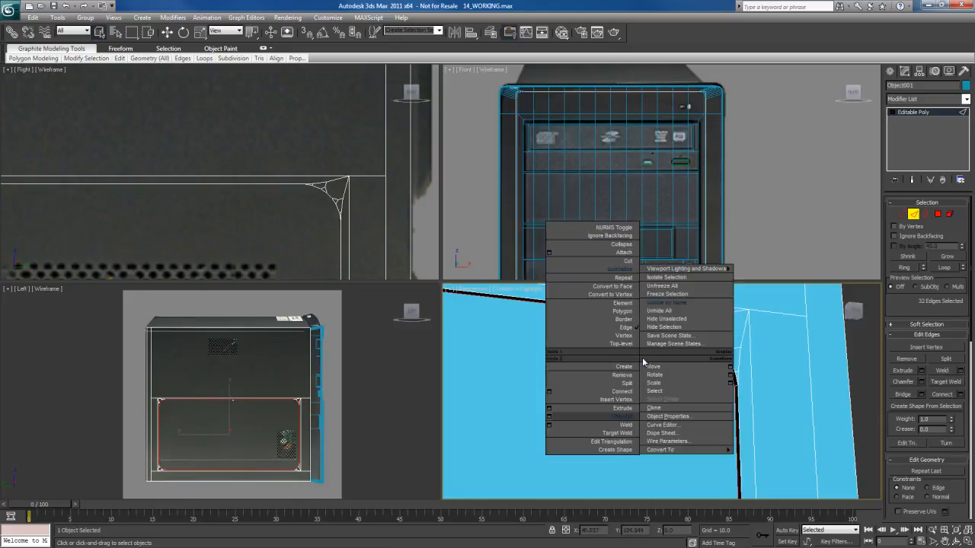
click(549, 416)
drag(463, 438, 583, 372)
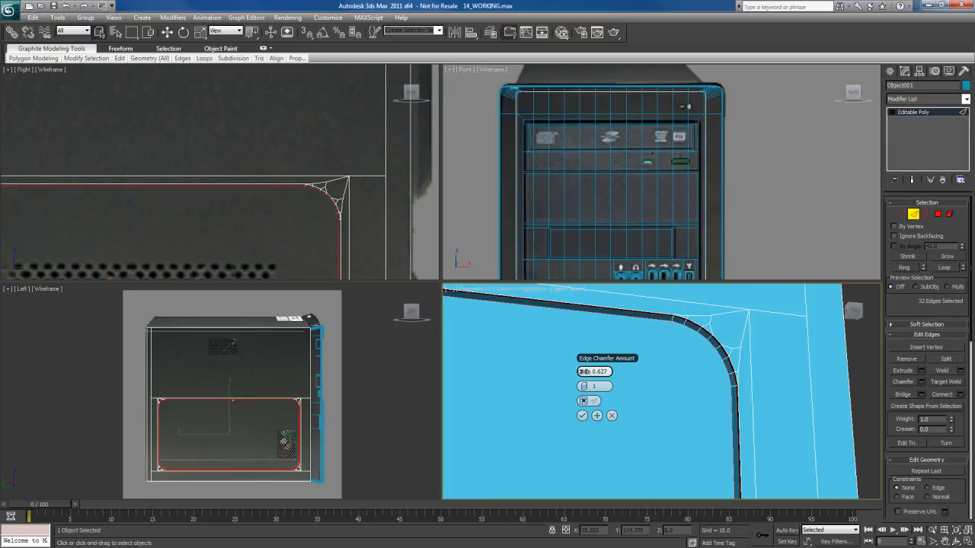
click(588, 386)
click(587, 386)
click(588, 386)
click(587, 386)
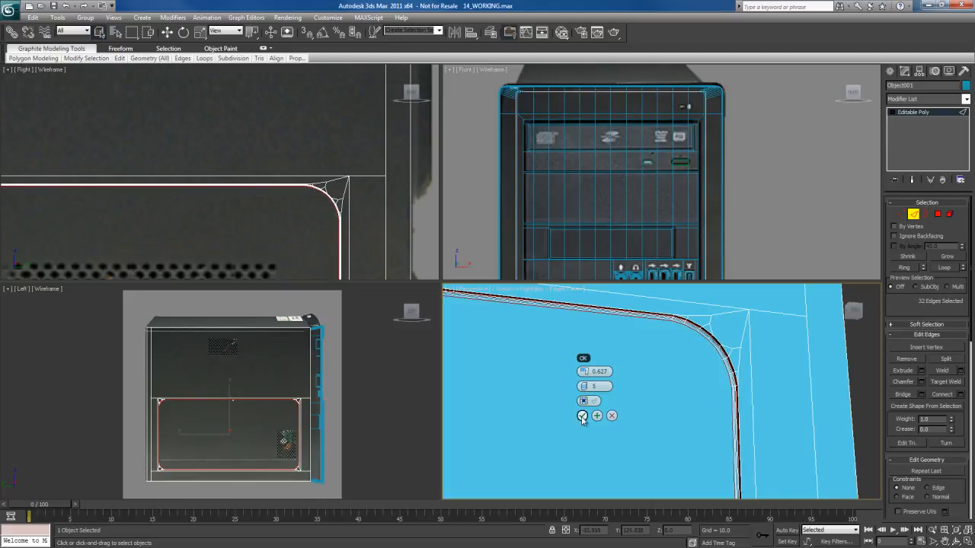
click(583, 416)
middle_drag(693, 390, 651, 396)
- Select the large recessed panel polygon and grow the selection five times to include the chamfered rim
key(4)
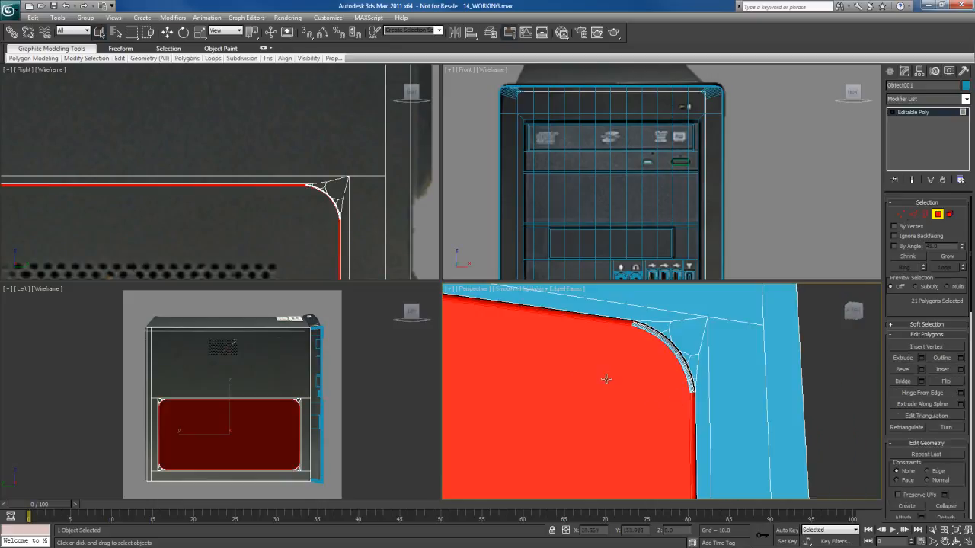
click(564, 395)
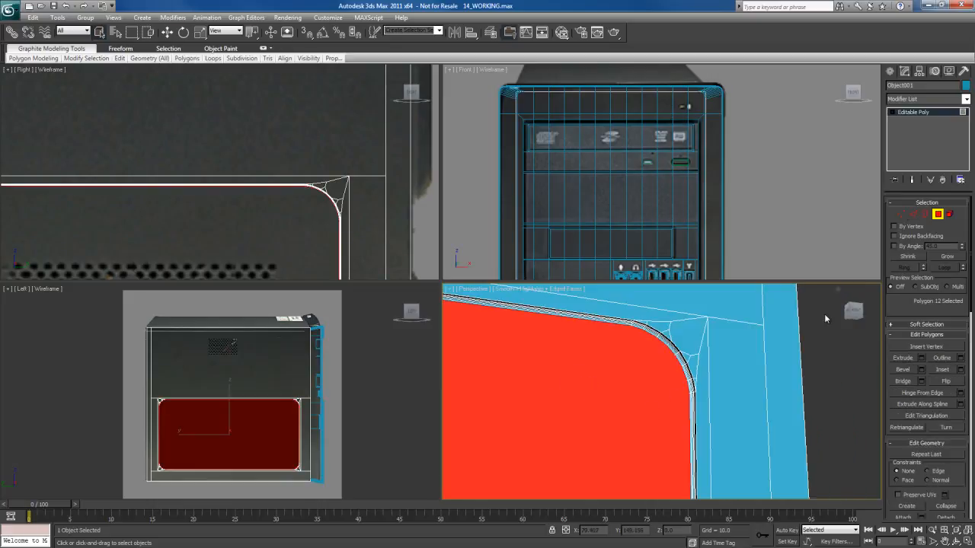
click(947, 259)
click(948, 259)
click(947, 259)
click(948, 259)
click(947, 259)
click(948, 259)
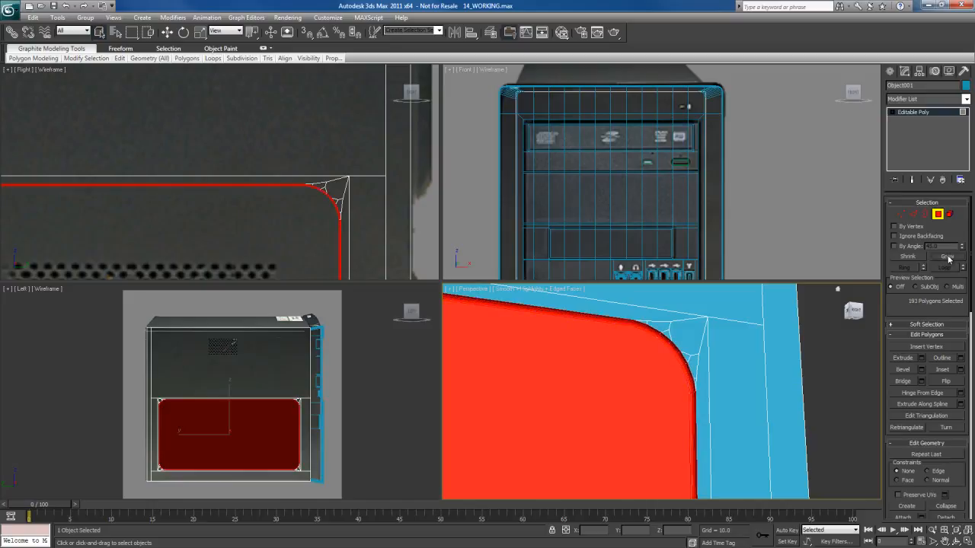
- Assign smoothing group 1 to the selected panel and rim polygons, and test render the Perspective view
scroll(901, 387, down, 10)
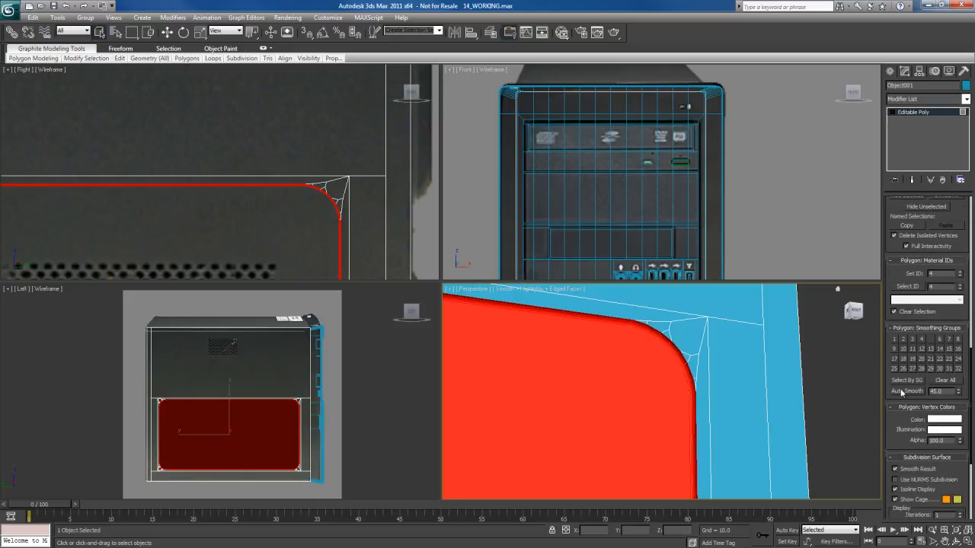
scroll(902, 392, down, 1)
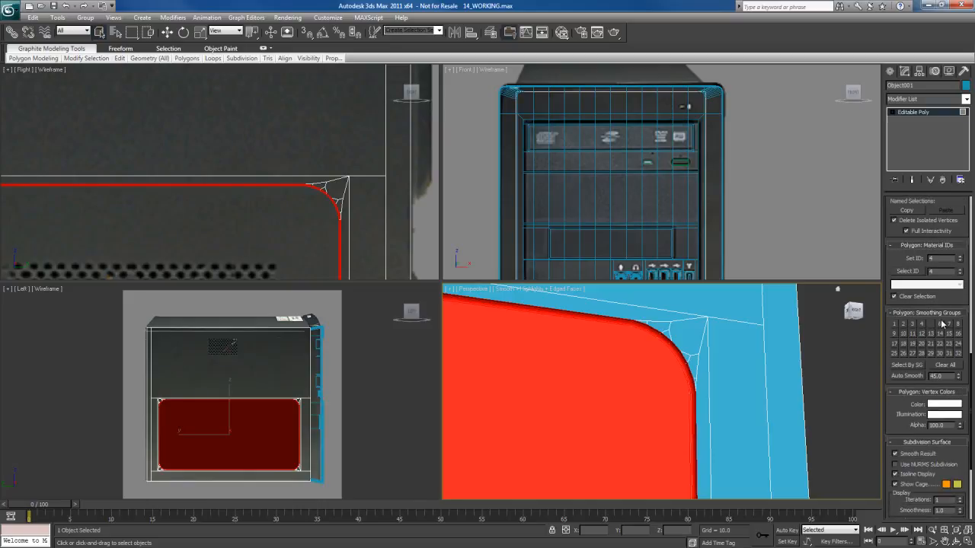
click(894, 324)
key(shift+q)
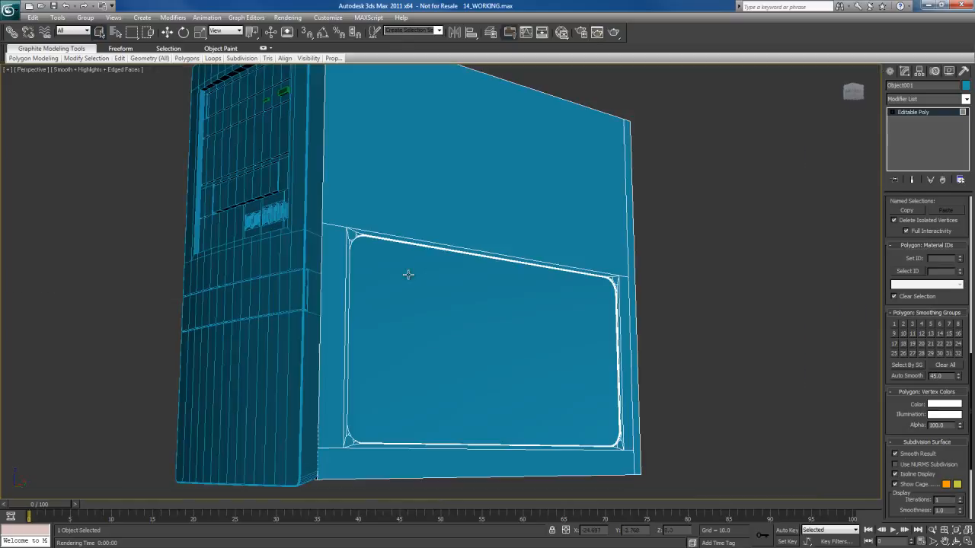
middle_drag(407, 276, 401, 274)
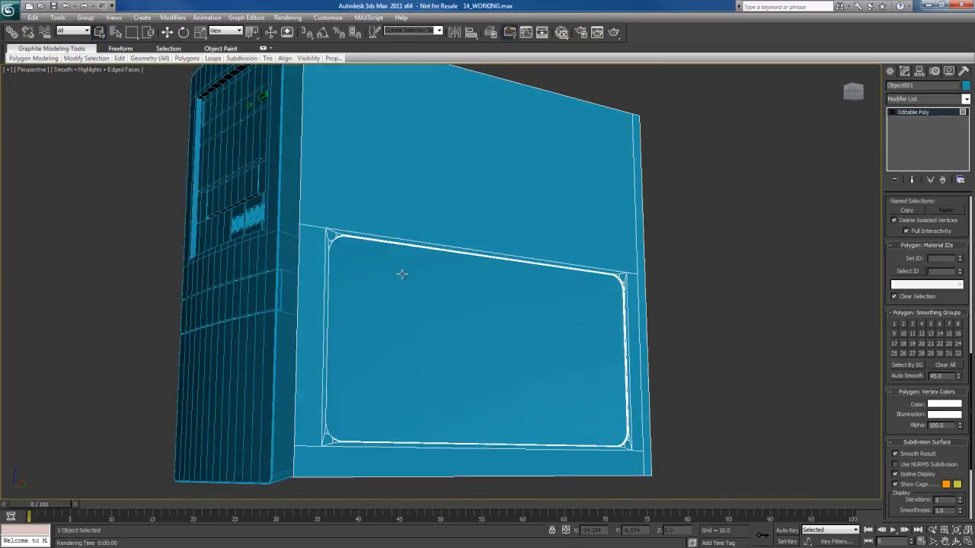
- Maximize the Right view around the recessed panel and select its large inner polygon
middle_drag(504, 320, 501, 322)
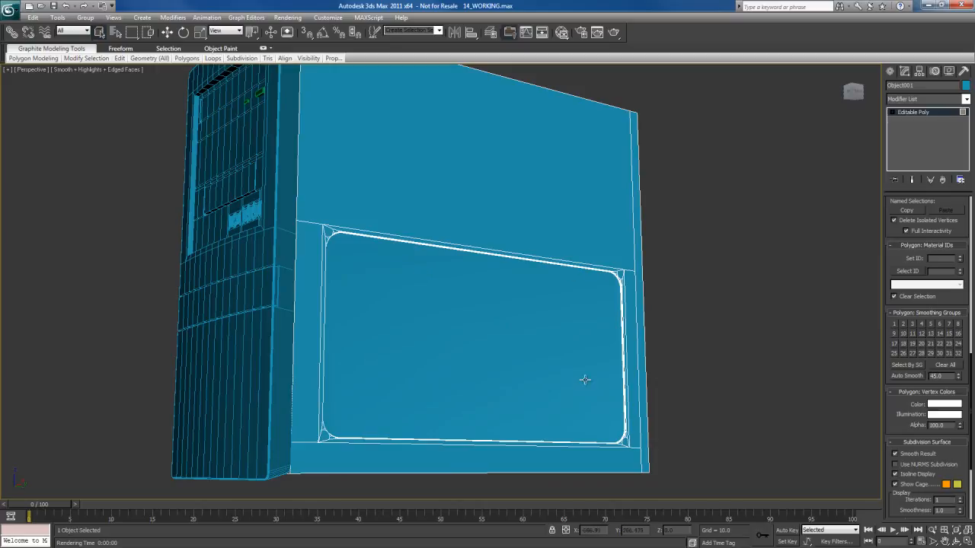
alt+middle_drag(512, 322, 464, 311)
key(alt+w)
middle_click(319, 219)
key(alt+w)
middle_drag(474, 370, 438, 211)
scroll(438, 211, down, 4)
middle_drag(392, 336, 469, 257)
key(4)
key(4)
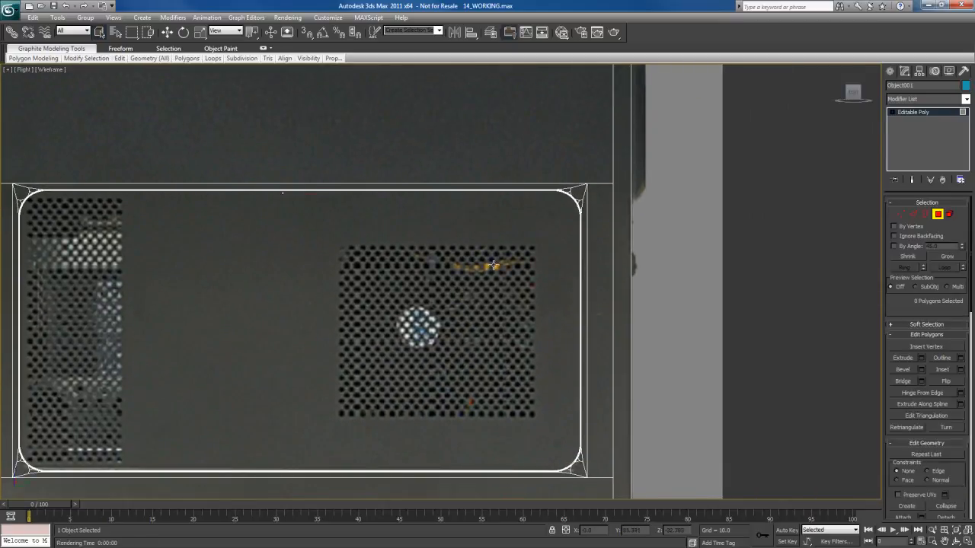
middle_drag(424, 306, 450, 263)
click(371, 259)
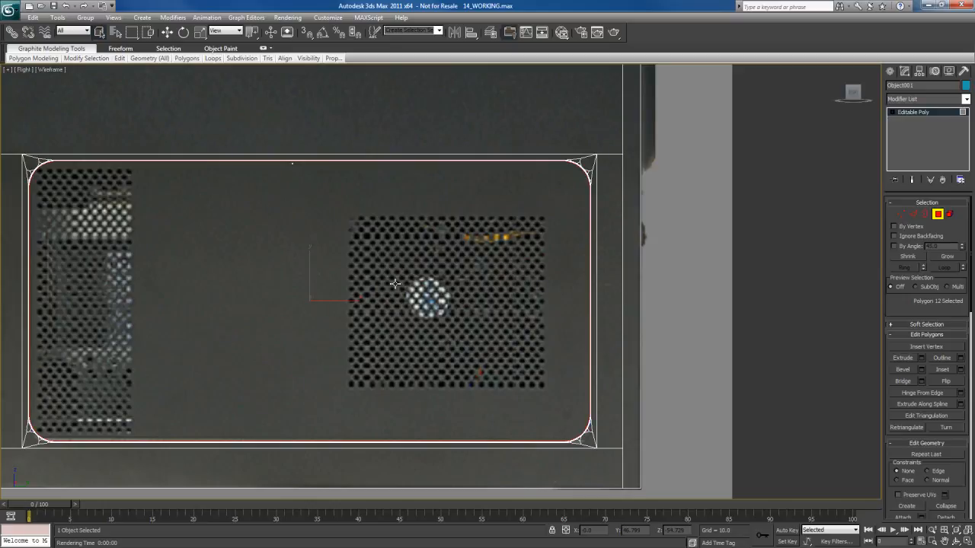
- QuickSlice the selected panel polygon horizontally just above and just below the square vent grille
key(F2)
right_click(436, 269)
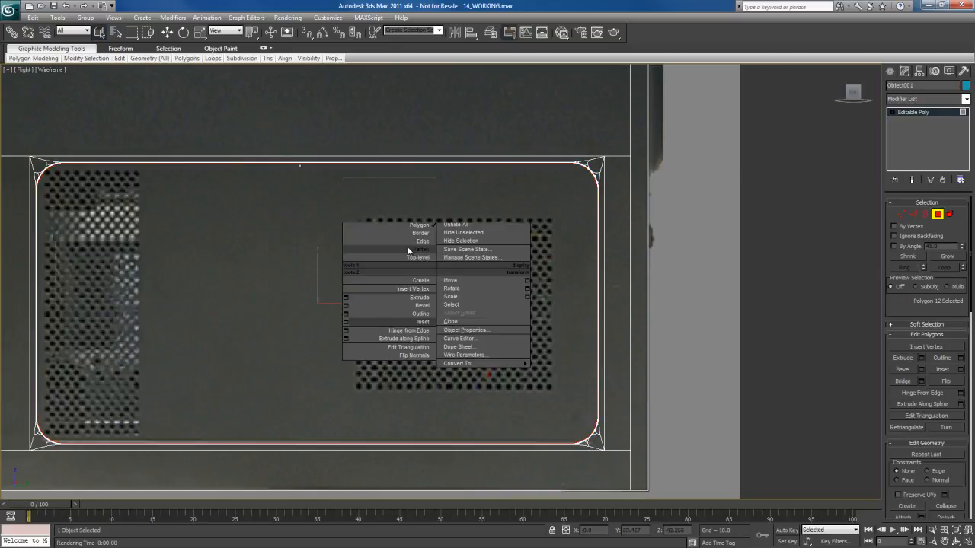
click(412, 184)
scroll(433, 187, up, 3)
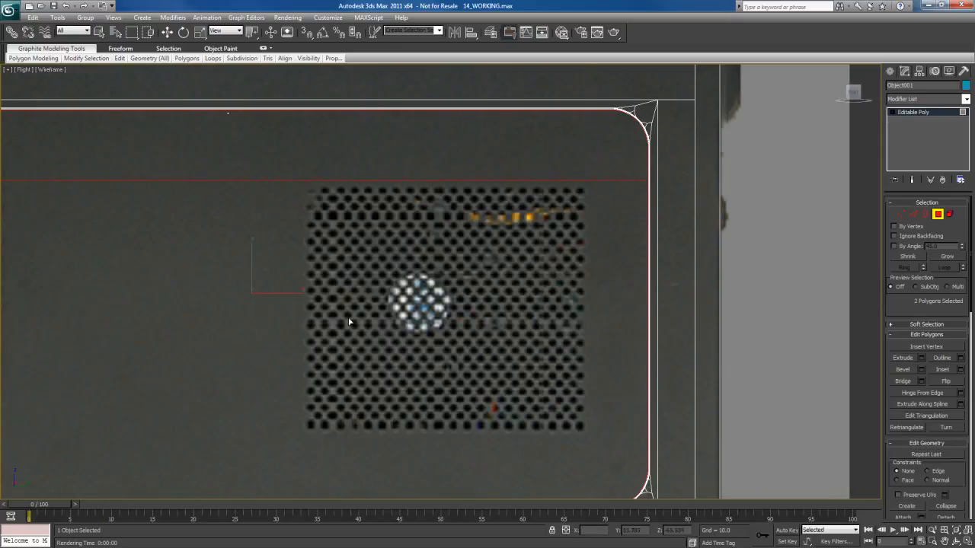
middle_drag(383, 329, 399, 215)
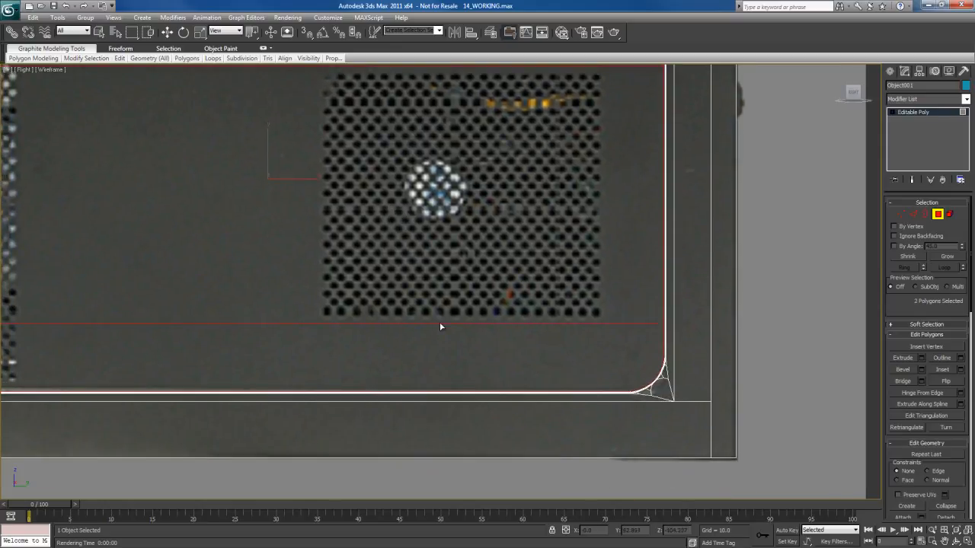
middle_drag(441, 326, 476, 401)
- Select the middle strip and QuickSlice it vertically along both sides of the square vent grille
click(333, 302)
middle_drag(334, 303, 409, 294)
right_click(402, 272)
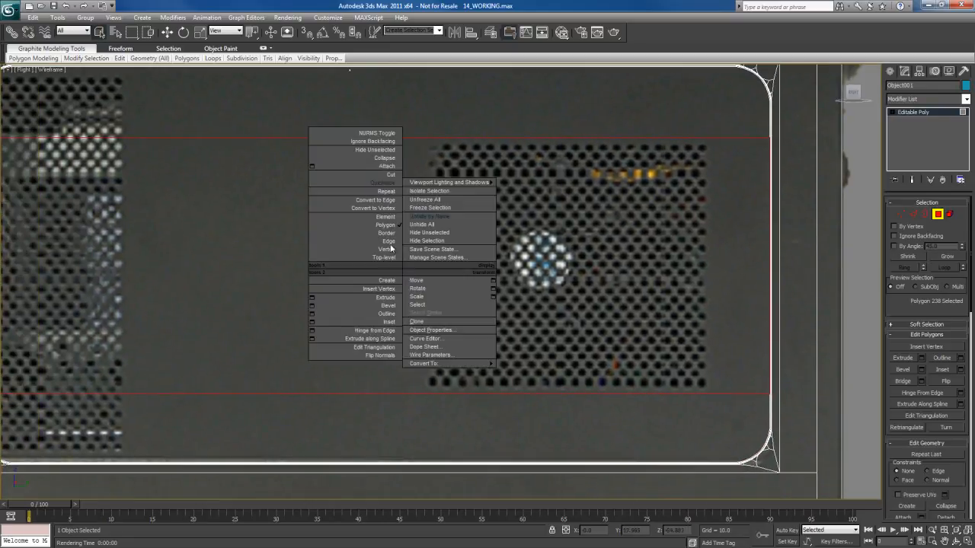
click(386, 186)
click(421, 220)
click(422, 222)
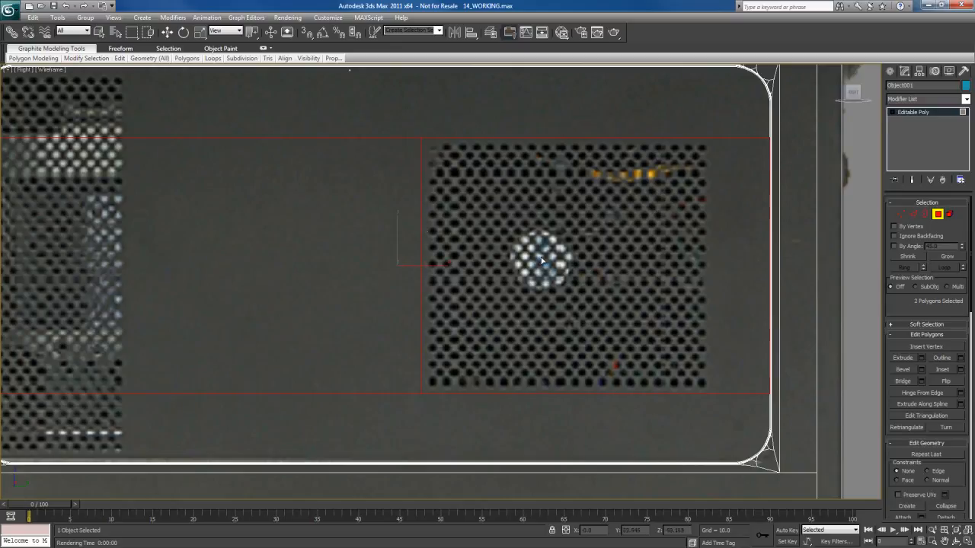
middle_drag(624, 270, 476, 278)
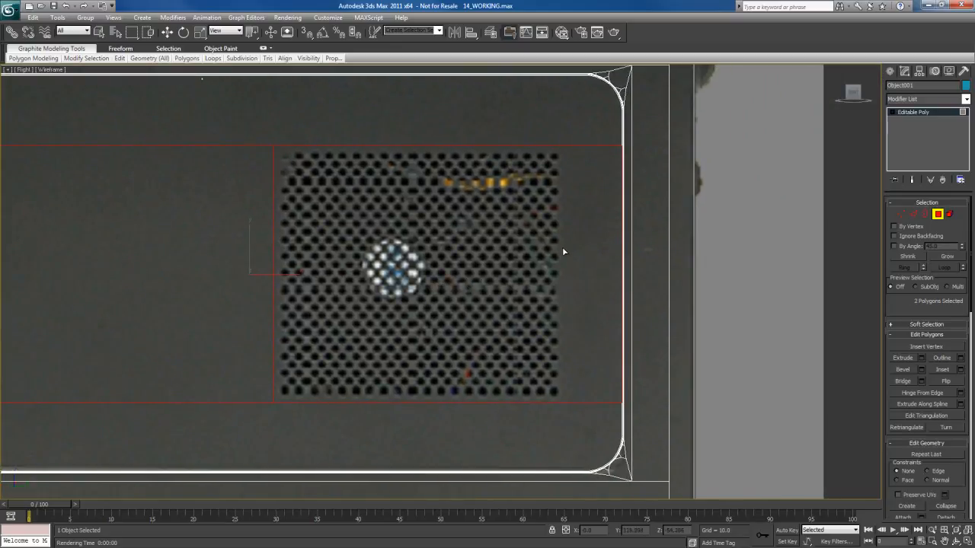
click(563, 250)
middle_drag(381, 285, 425, 304)
right_click(496, 290)
- Inset the polygon enclosing the square vent grille by 2.633
middle_drag(492, 290, 462, 298)
click(482, 297)
right_click(435, 243)
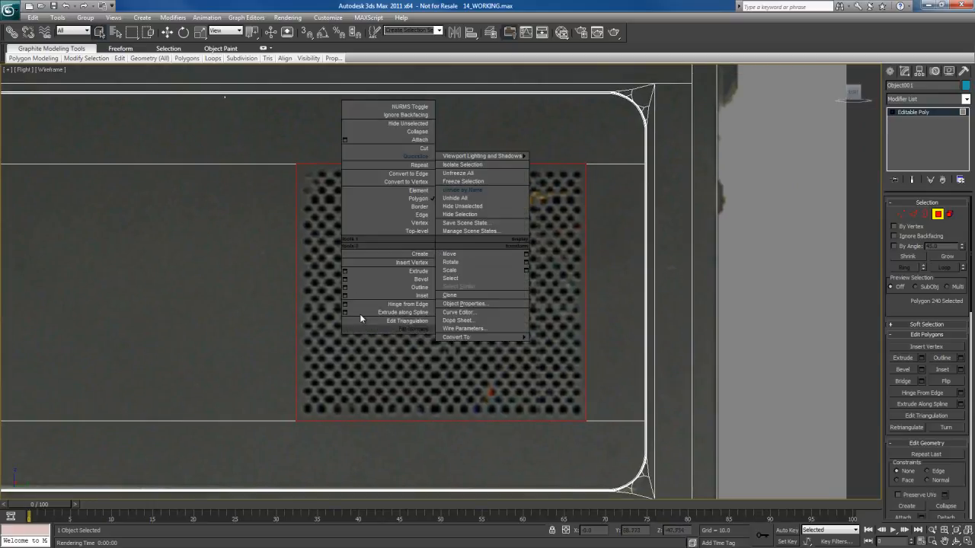
click(345, 295)
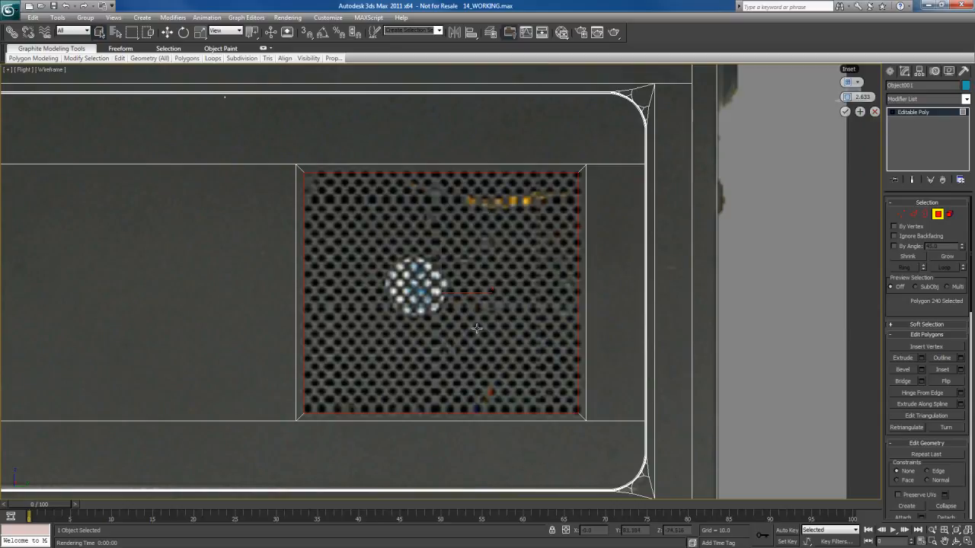
middle_drag(422, 349, 448, 339)
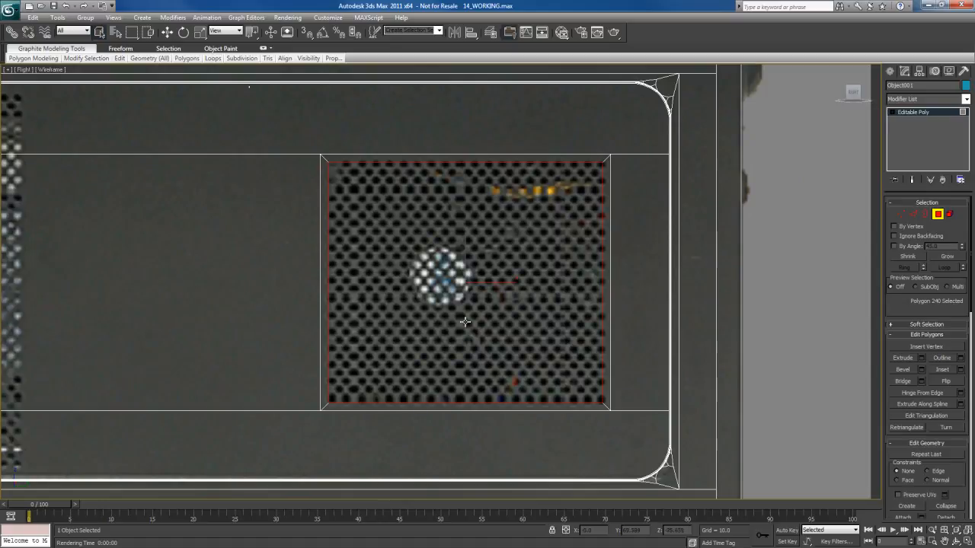
- Select the middle, upper and lower panel polygons that span the narrow vent grille near the case front
middle_drag(375, 314, 465, 317)
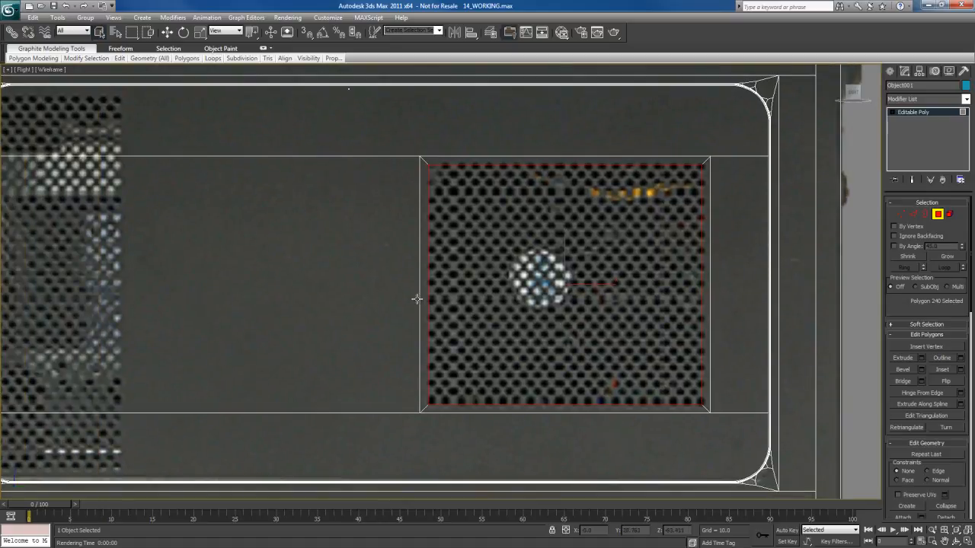
middle_drag(293, 333, 427, 347)
middle_drag(323, 333, 529, 329)
middle_drag(589, 322, 551, 324)
scroll(552, 326, down, 2)
middle_drag(492, 310, 537, 313)
scroll(518, 313, up, 2)
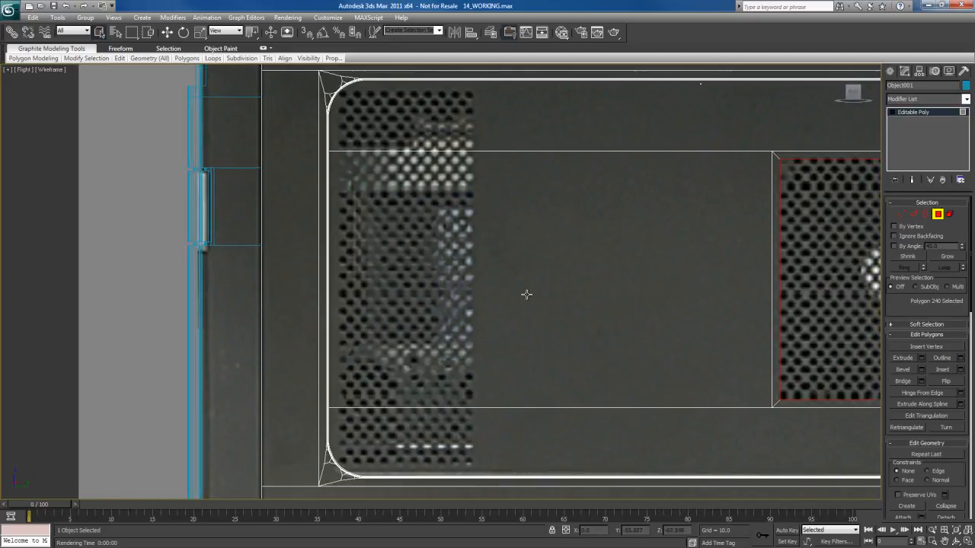
mouse_move(550, 233)
middle_down()
mouse_move(493, 233)
mouse_move(558, 238)
middle_up()
click(509, 232)
ctrl+click(502, 131)
ctrl+click(489, 427)
mouse_move(472, 322)
middle_down()
mouse_move(468, 313)
mouse_move(471, 327)
middle_up()
key(F2)
key(F2)
- QuickSlice the three selected polygons vertically along both sides of the narrow vent grille, and leave the slice tool
right_click(492, 275)
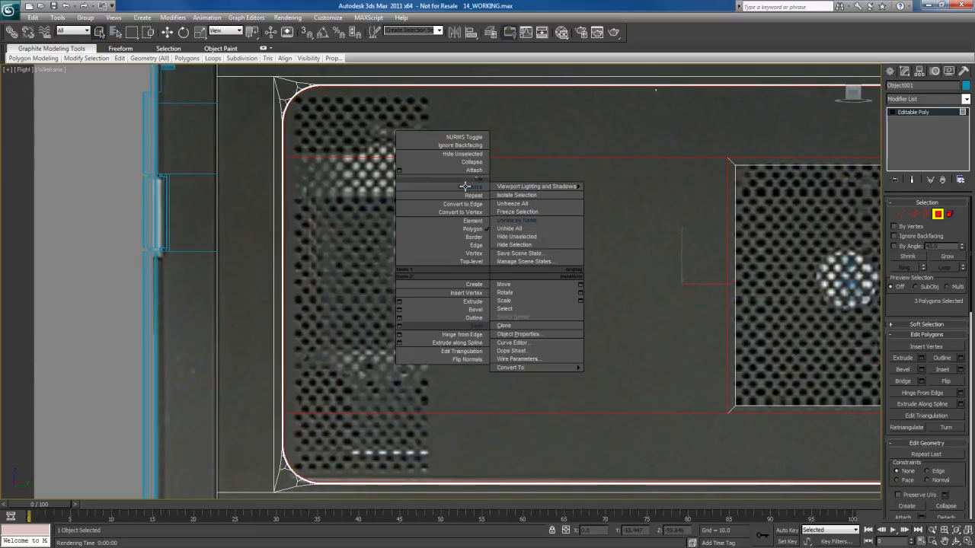
click(465, 187)
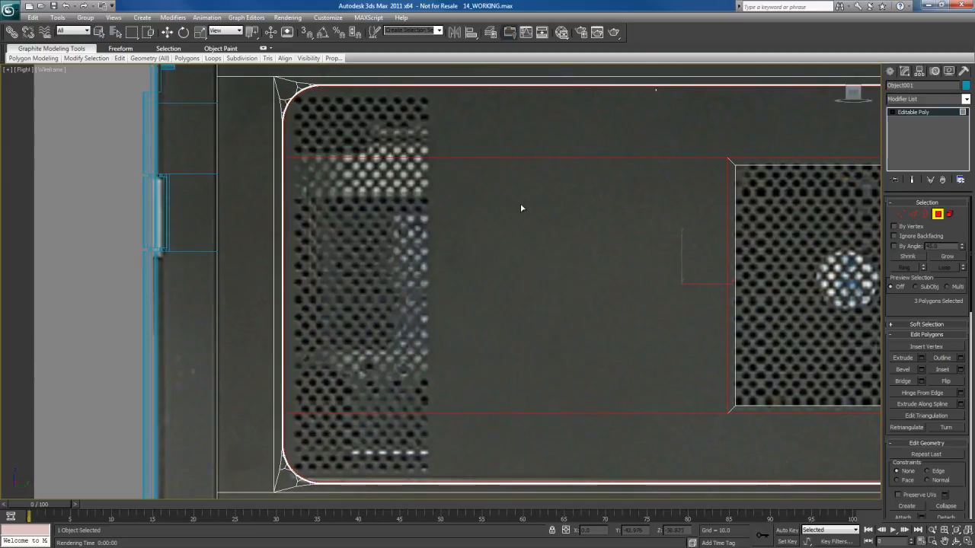
click(434, 205)
middle_drag(386, 293, 474, 296)
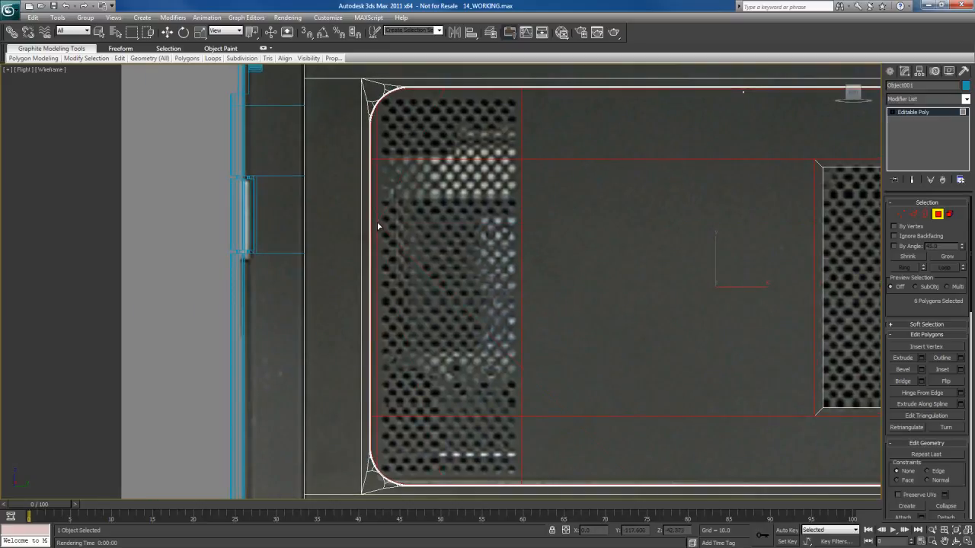
scroll(417, 316, up, 2)
middle_drag(431, 424, 457, 291)
right_click(468, 279)
- Move the lower horizontal edge across the narrow vent grille down toward the grille's bottom
key(2)
click(457, 292)
key(w)
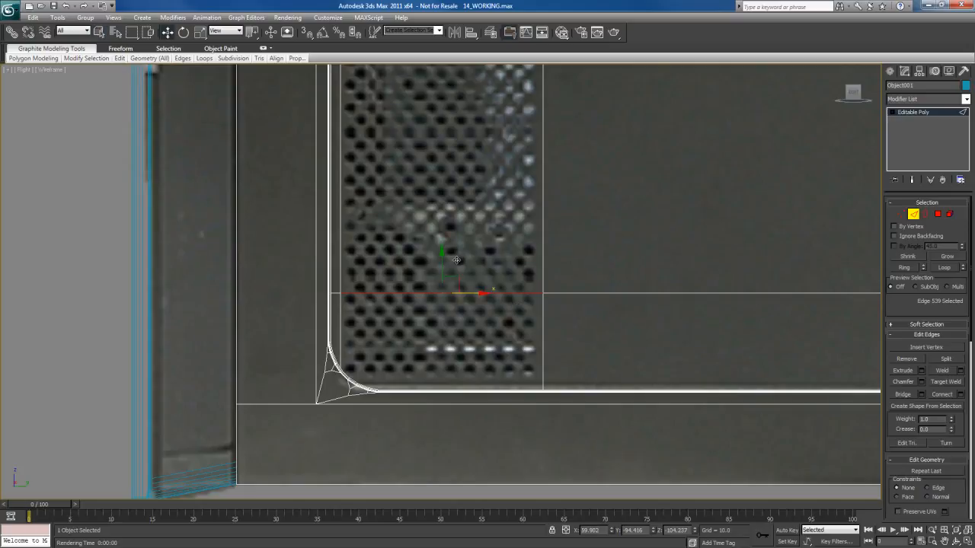
drag(442, 259, 441, 320)
- Move the upper horizontal edge across the narrow vent grille up toward the grille's top
middle_drag(444, 120, 468, 397)
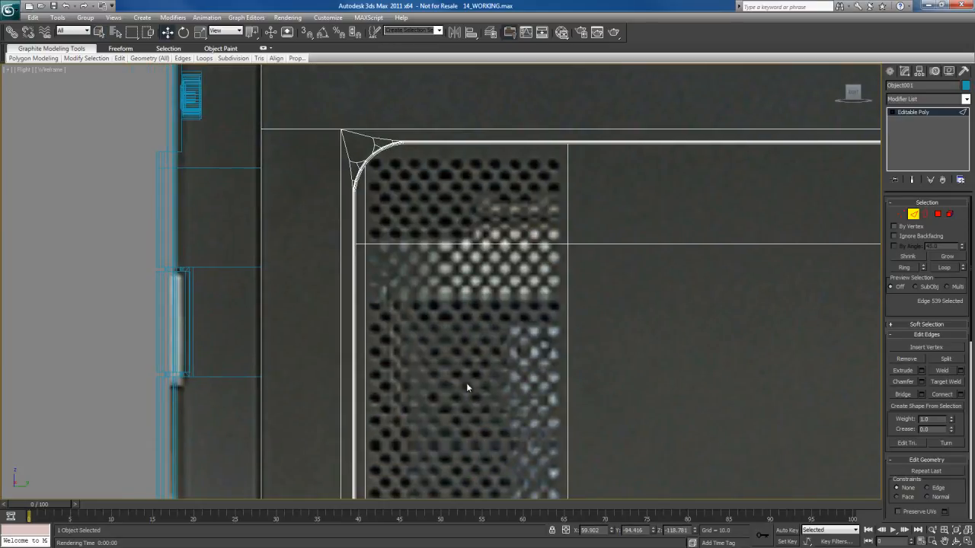
click(451, 245)
drag(469, 202, 466, 135)
middle_drag(498, 321, 443, 231)
- Select the polygon covering the narrow vent grille and inset it by 2.633
key(q)
scroll(466, 205, down, 2)
key(4)
click(443, 231)
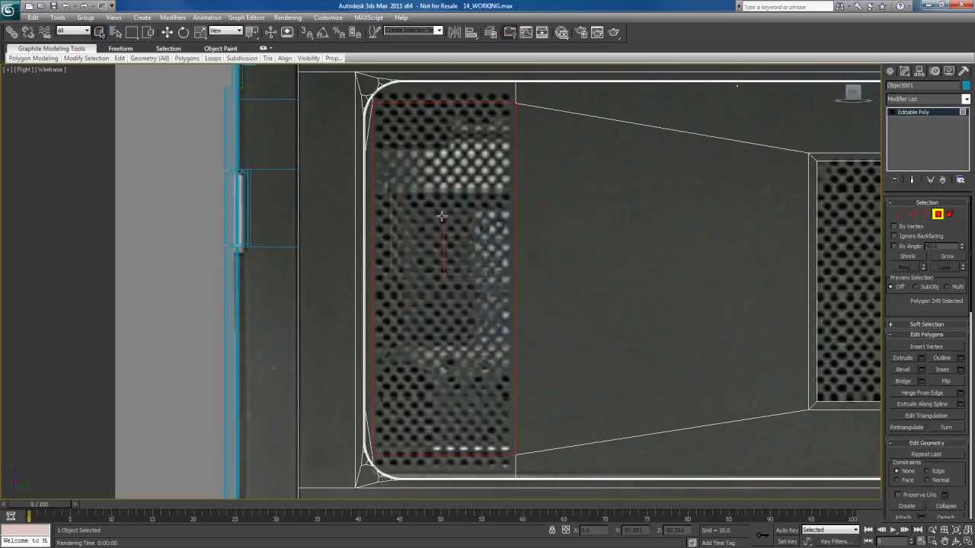
right_click(442, 238)
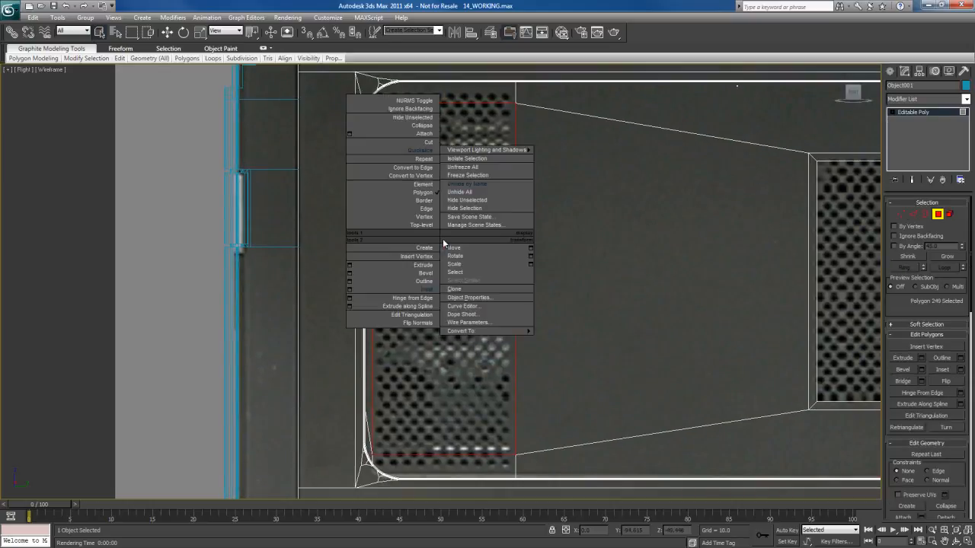
click(349, 289)
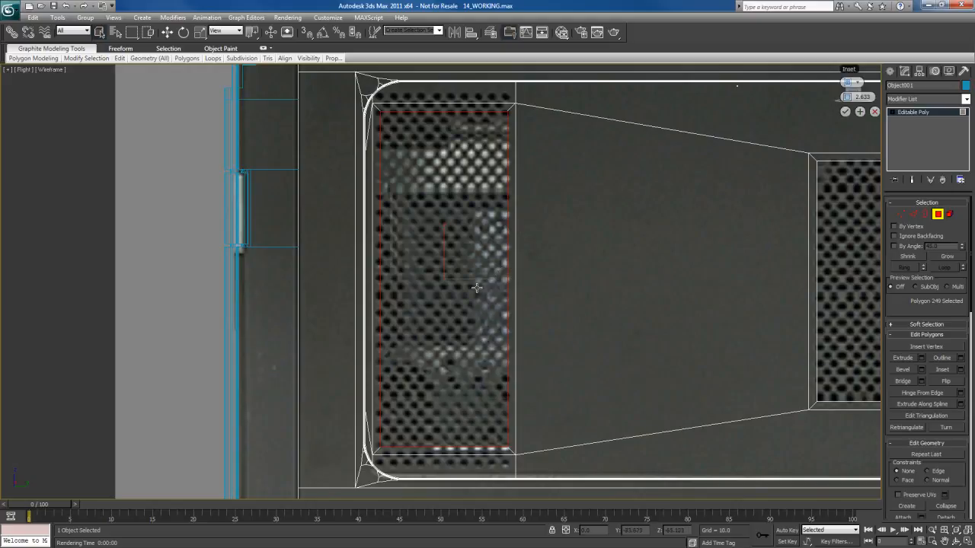
middle_drag(518, 274, 492, 279)
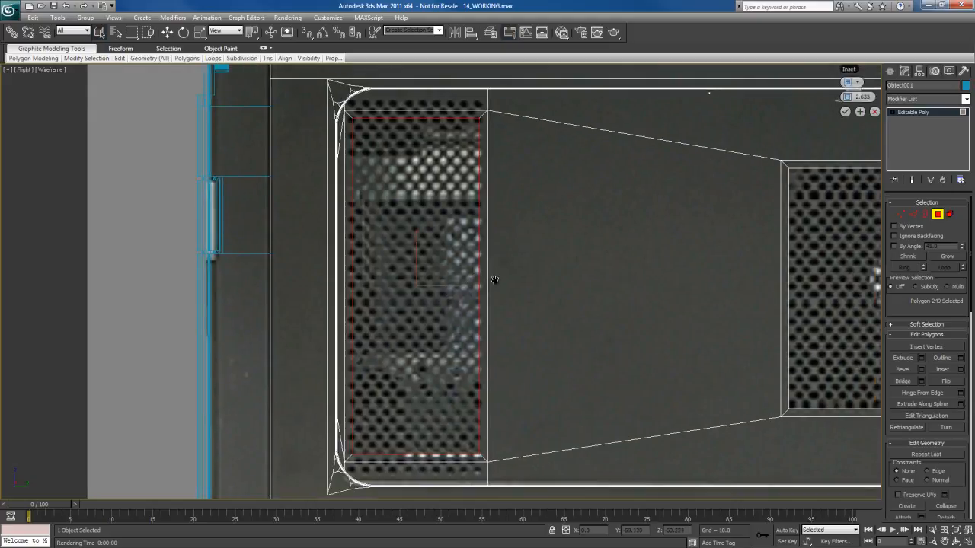
click(844, 112)
- Clear the polygon selection and inspect both inset vent areas in the maximized Perspective view
scroll(453, 297, down, 3)
middle_drag(458, 303, 482, 307)
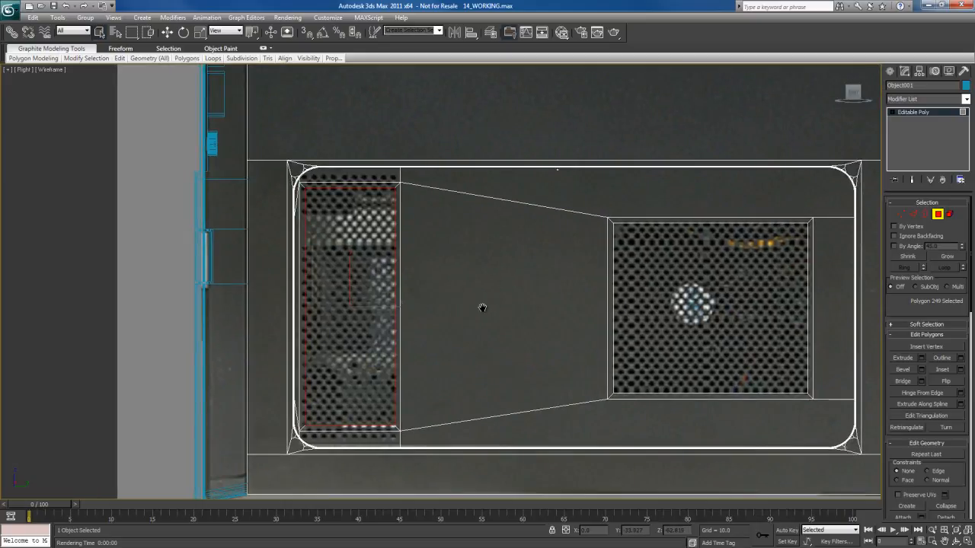
key(alt+w)
right_click(664, 388)
key(alt+w)
mouse_move(534, 364)
alt+middle_down()
mouse_move(539, 370)
mouse_move(527, 356)
alt+middle_up()
mouse_move(520, 320)
middle_down()
mouse_move(521, 338)
mouse_move(526, 310)
mouse_move(536, 310)
middle_up()
click(677, 324)
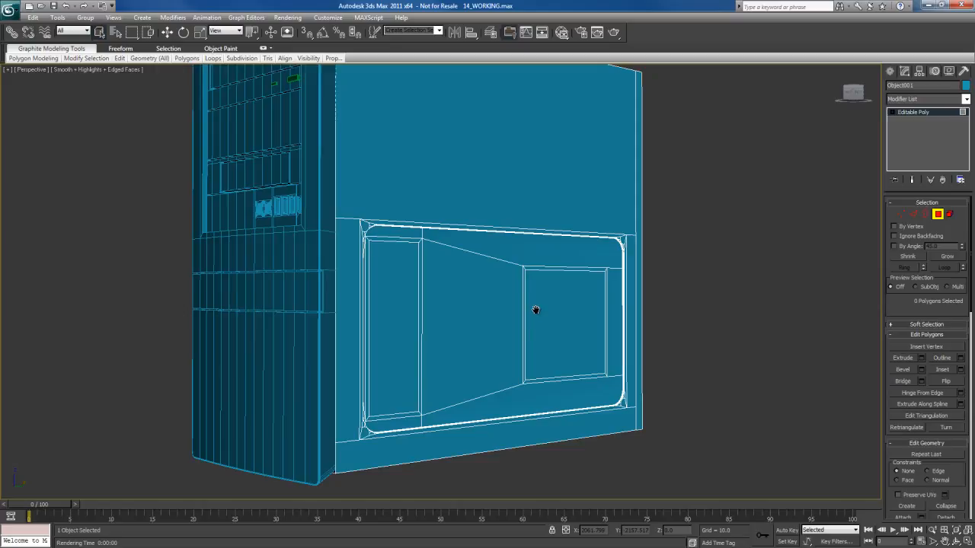